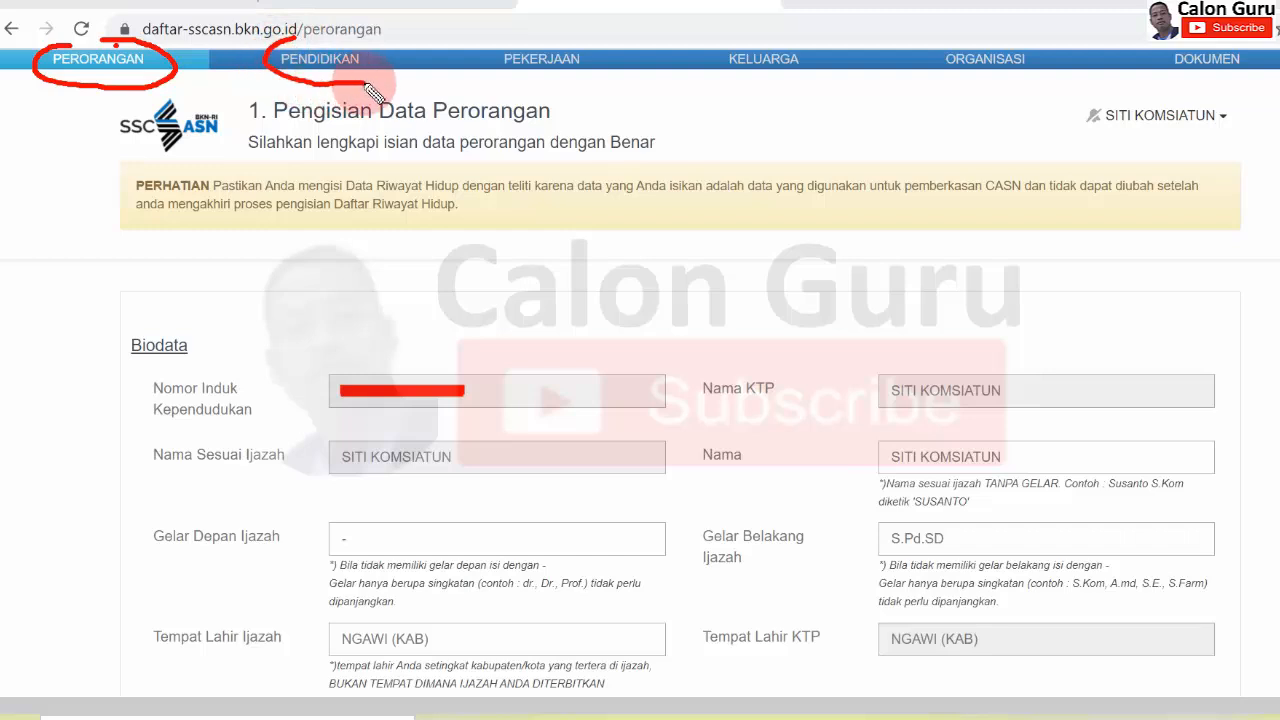
Step: Mark the Pendidikan, Pekerjaan, Keluarga, Organisasi and Dokumen tabs with pen annotations
left_click_drag(544, 42, 478, 72)
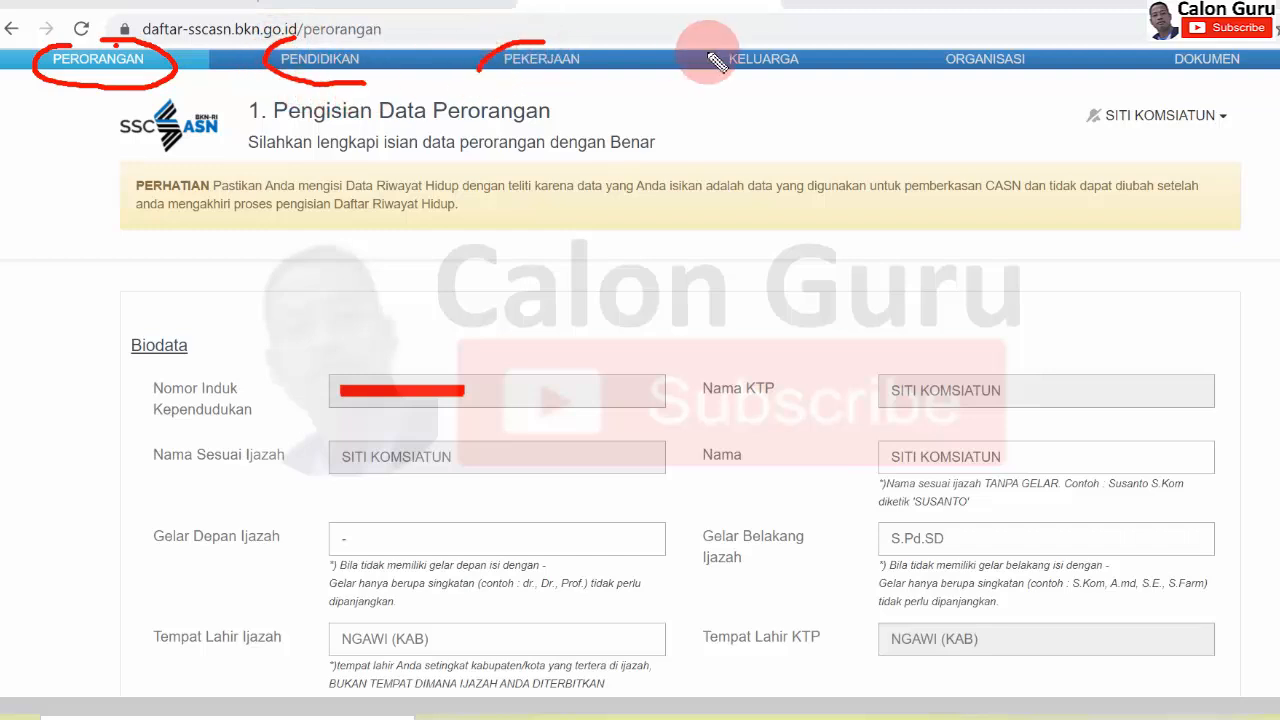
left_click_drag(738, 68, 800, 88)
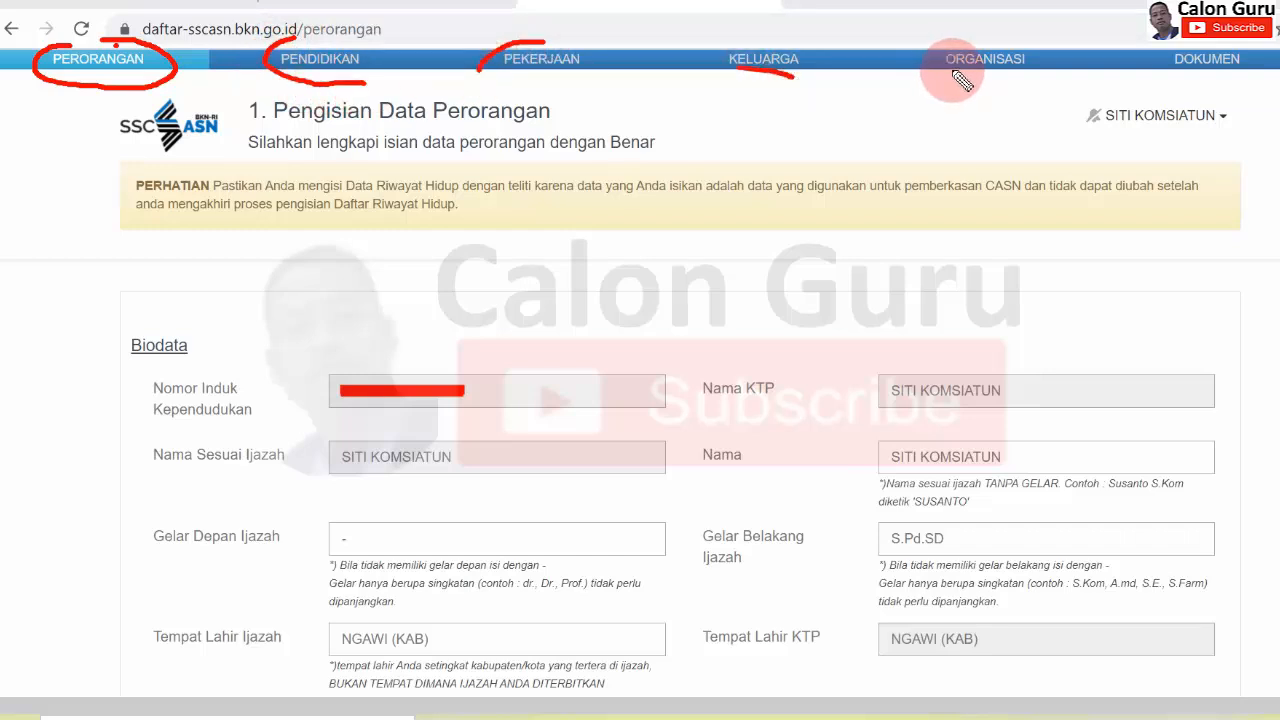
mouse_move(943, 72)
left_mouse_down()
mouse_move(1015, 88)
mouse_move(1038, 74)
left_mouse_up()
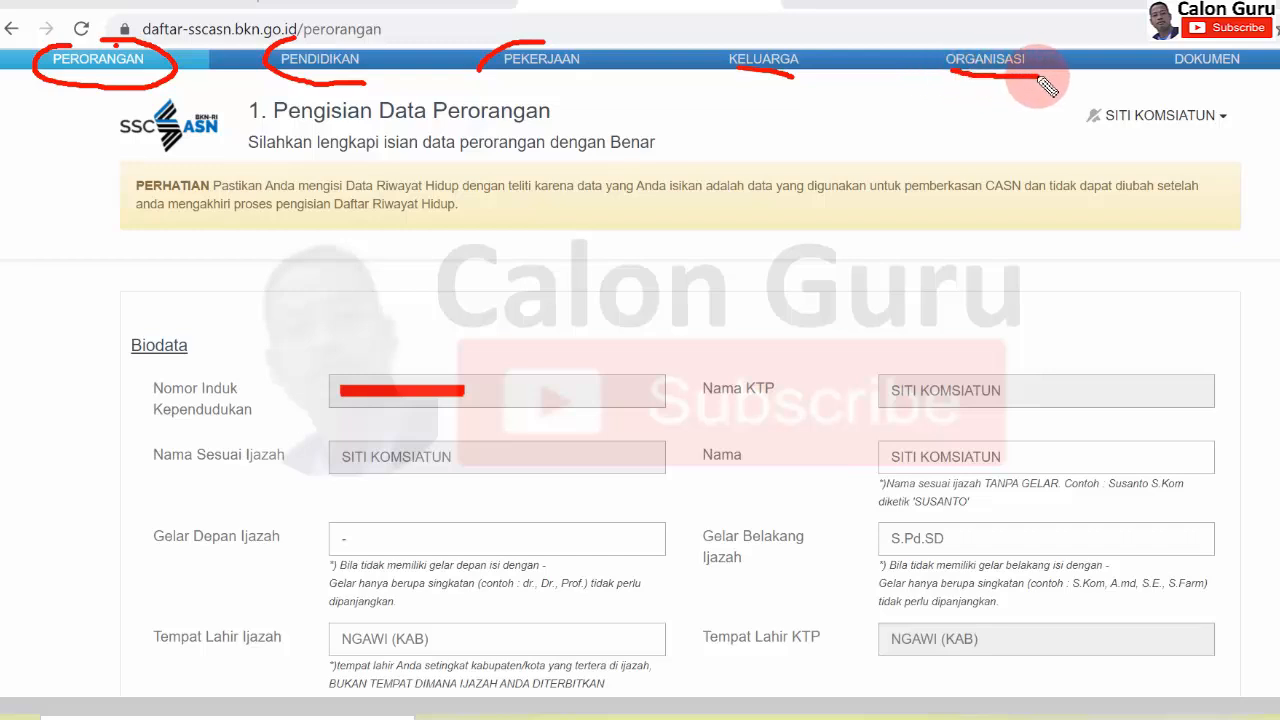
left_click_drag(1184, 70, 1210, 78)
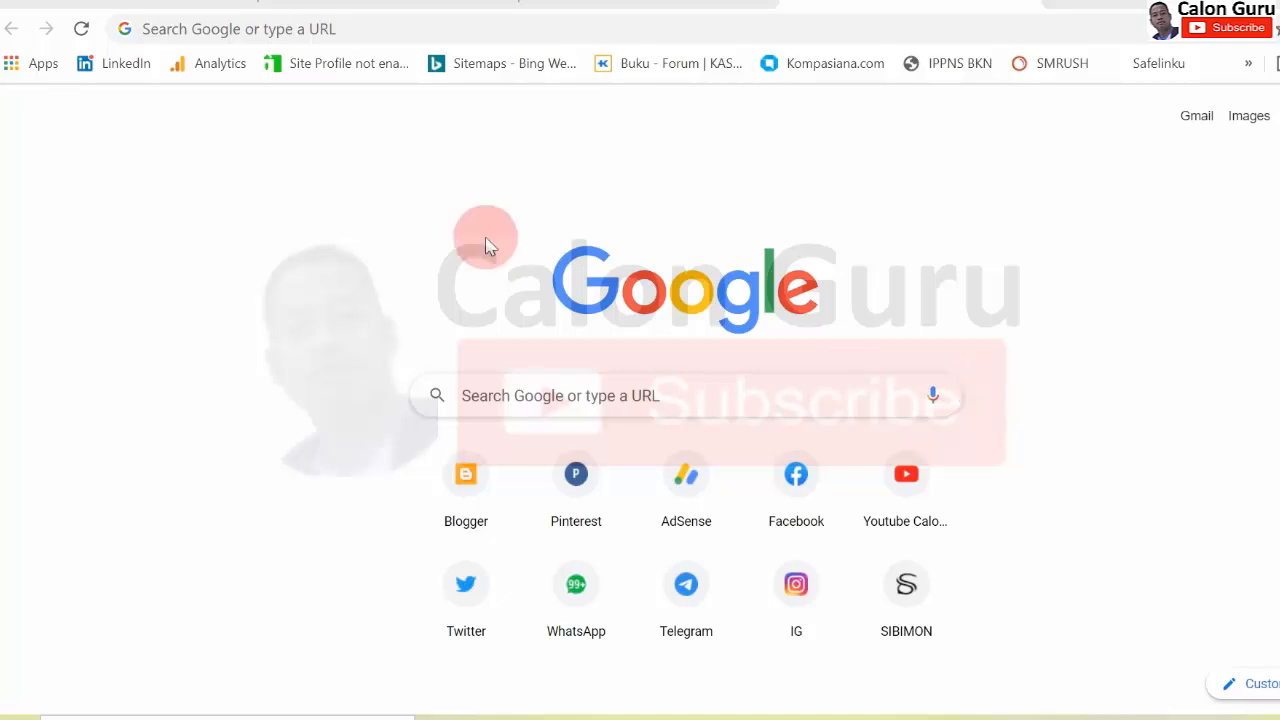
Step: Load sscasn.bkn.go.id by entering 'ss' and accepting the autocomplete suggestion
left_click(347, 37)
type("ss")
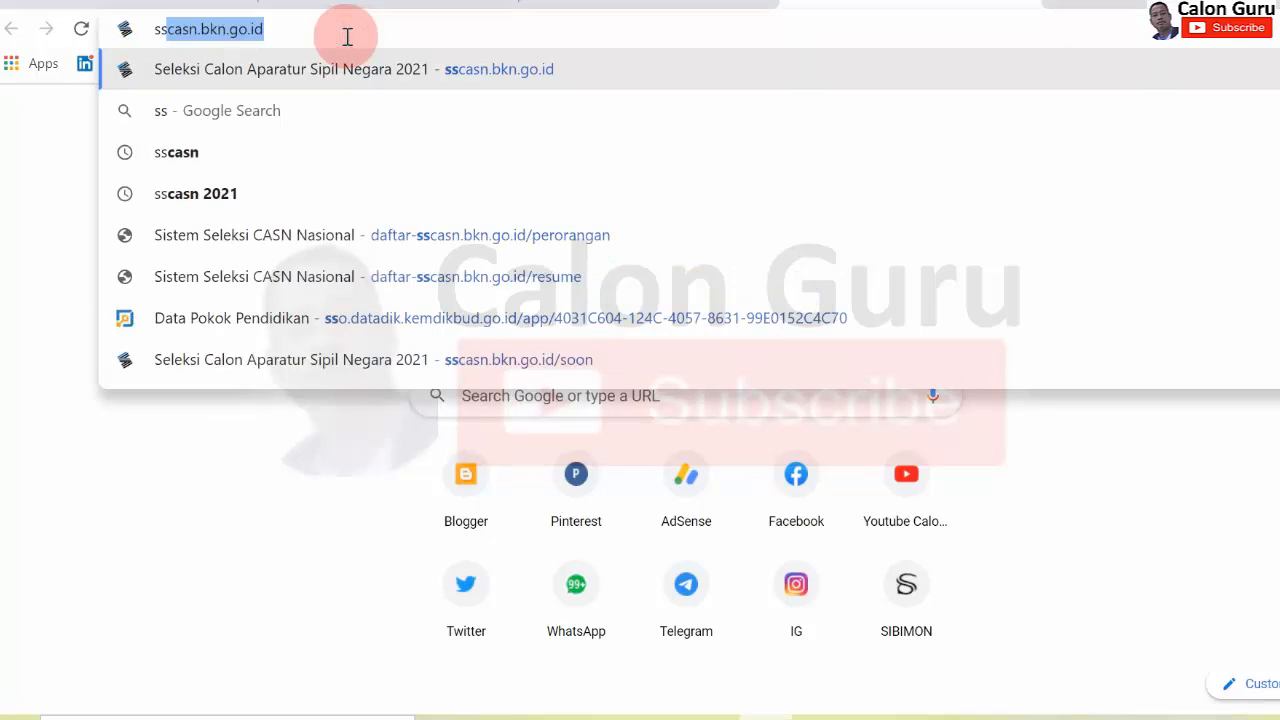
key("Return")
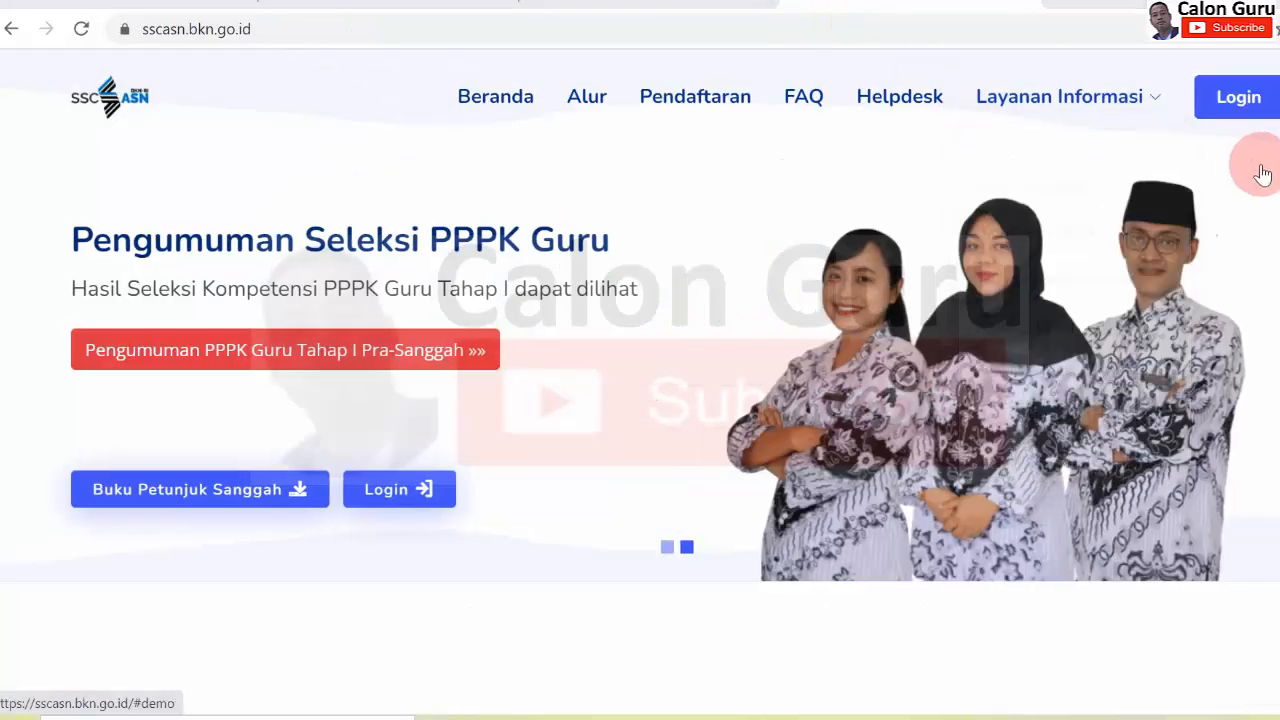
Step: Open the SSCASN login page and sign in with the filled-in NIK and password
left_click(1240, 100)
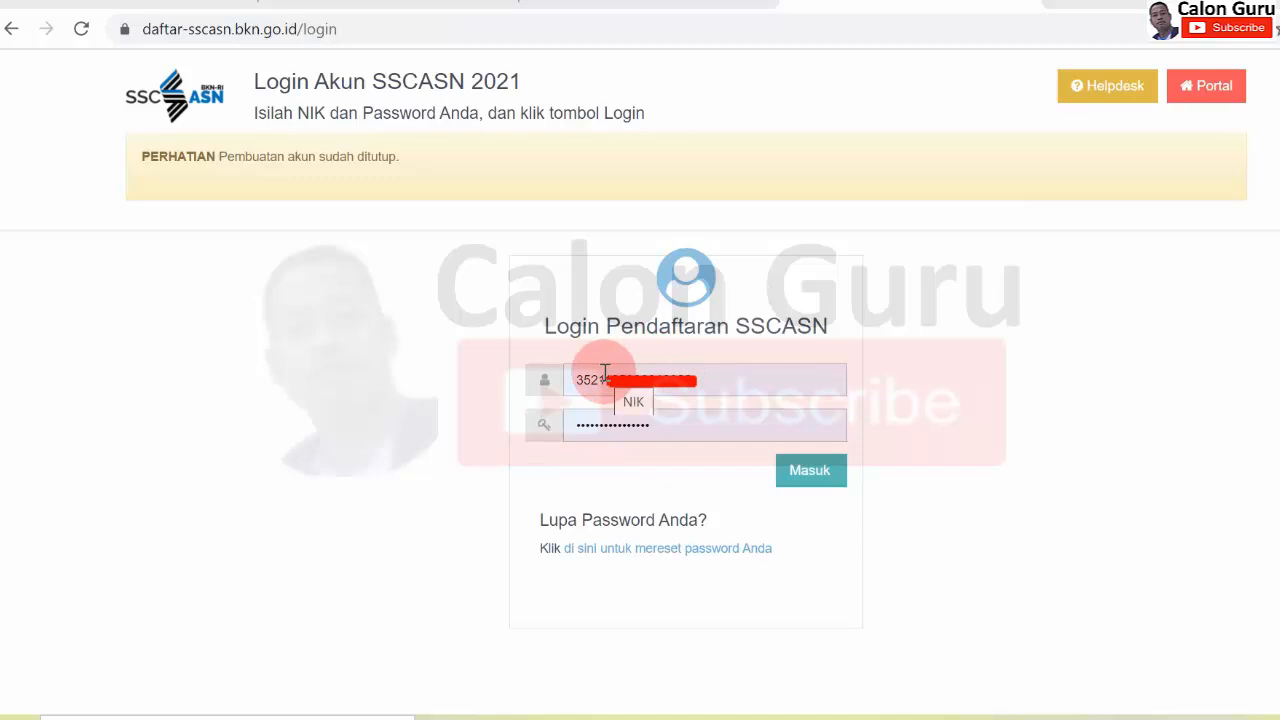
left_click(822, 472)
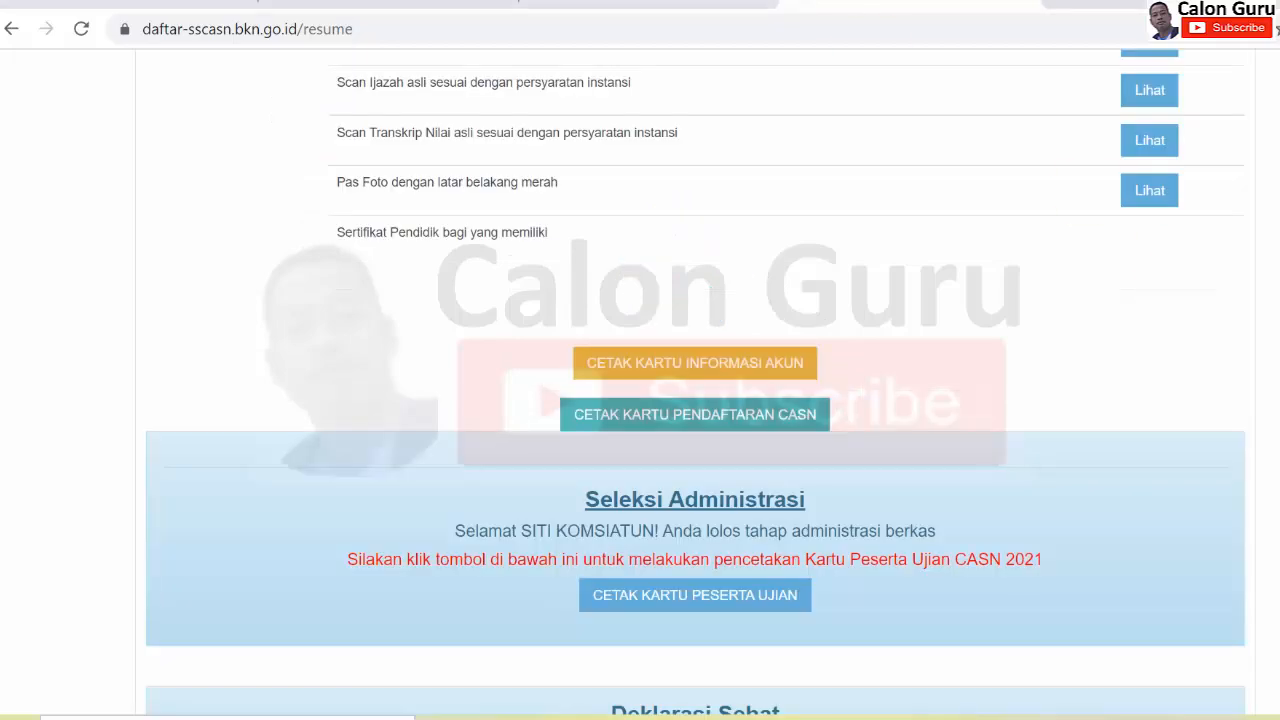
Step: Scroll down to the Seleksi Kompetensi PPPK Guru 2021 result with 'Ya' for continuing
scroll(695, 382, "down", 6)
scroll(695, 382, "down", 3)
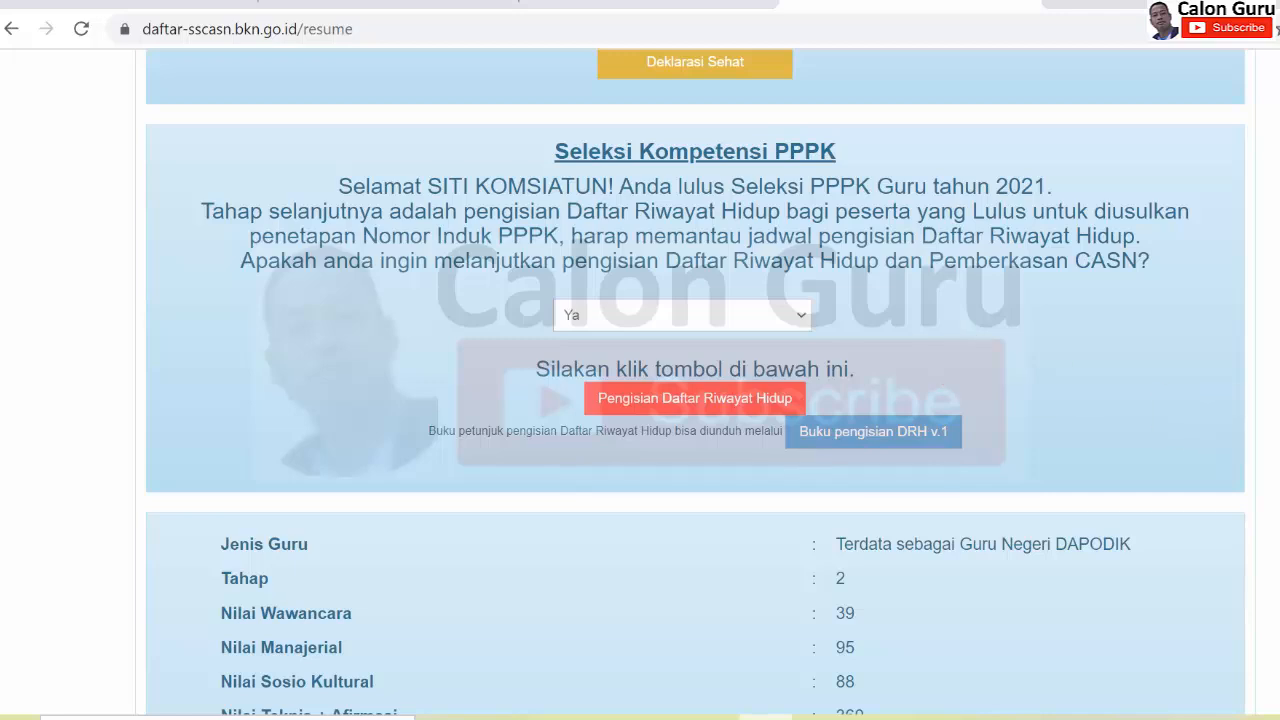
scroll(695, 383, "down", 1)
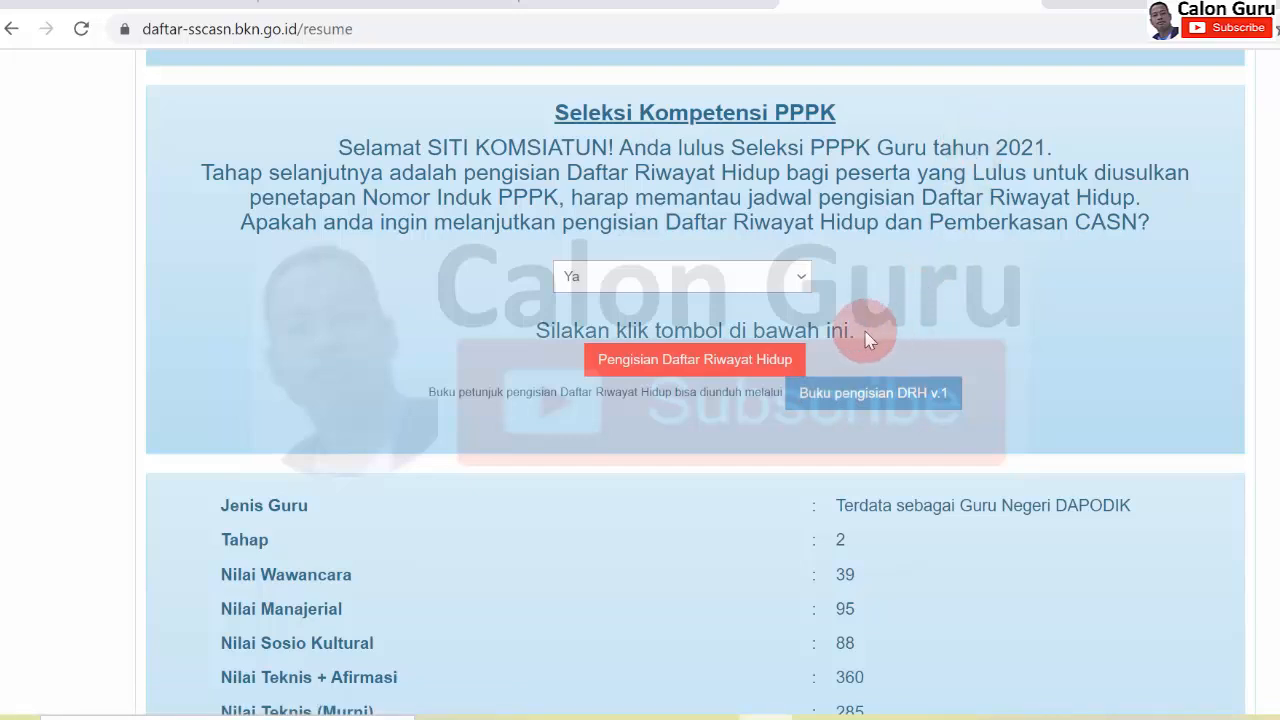
Step: Launch Pengisian Daftar Riwayat Hidup with 'Ya' selected to reach the Data Perorangan form
left_click(677, 362)
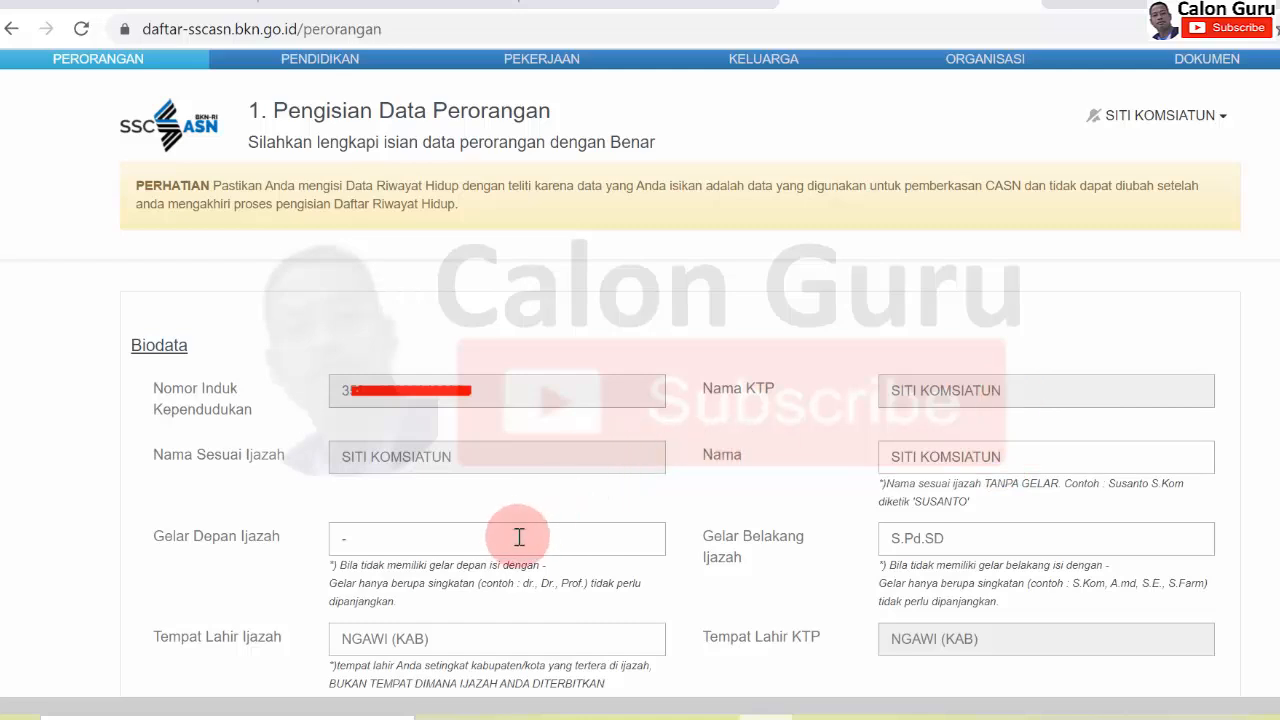
Step: Check the Gelar Belakang 'S.Pd.SD' and Gelar Depan entries, then scroll to Alamat Domisili
left_click(963, 539)
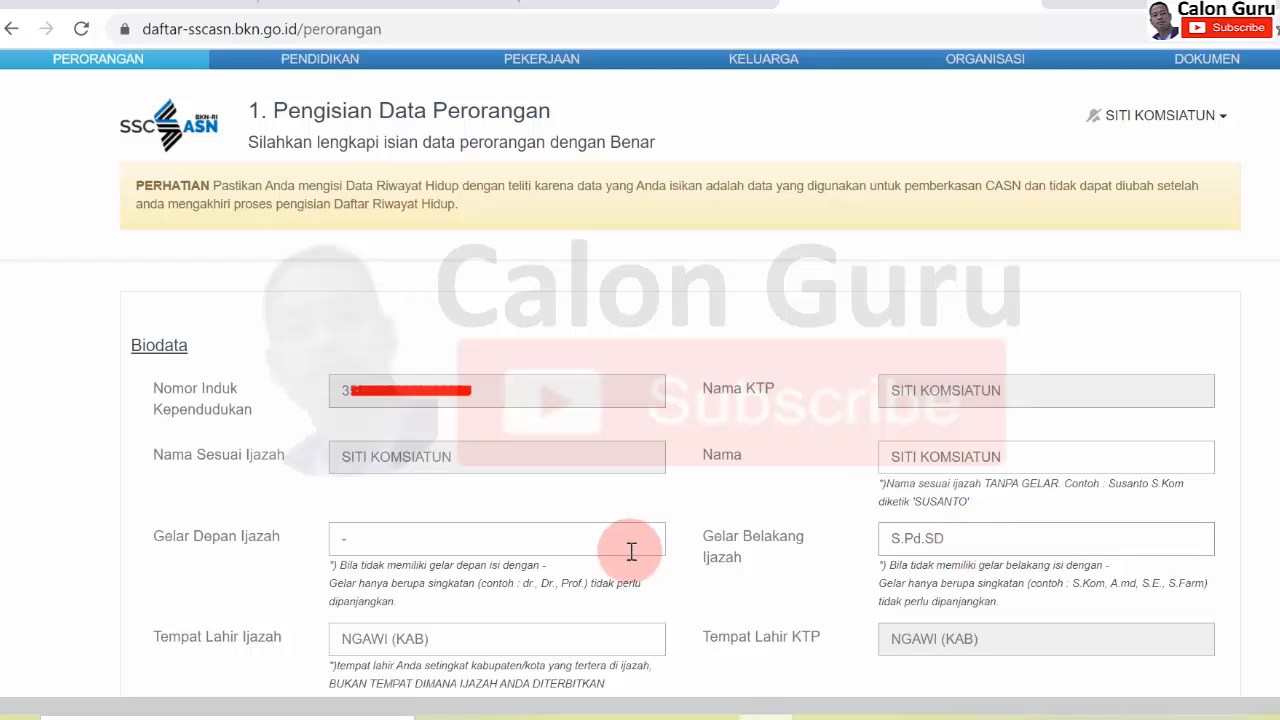
left_click(600, 547)
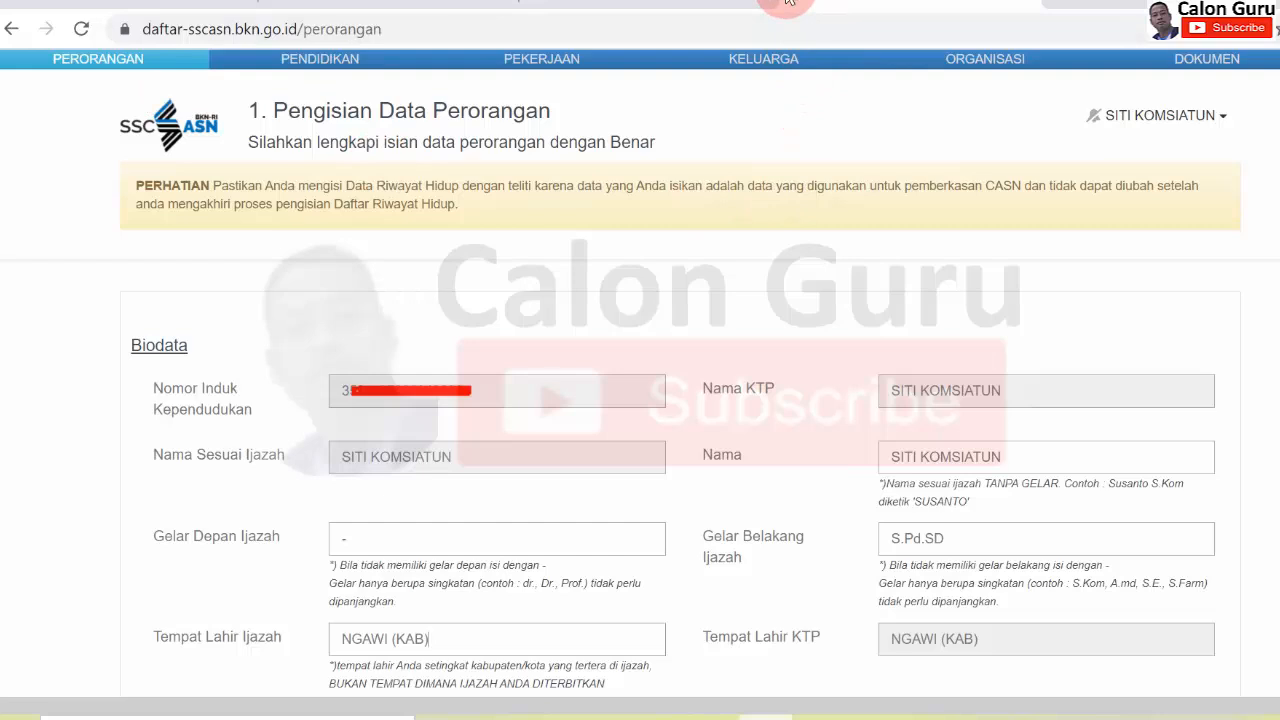
scroll(1194, 137, "down", 7)
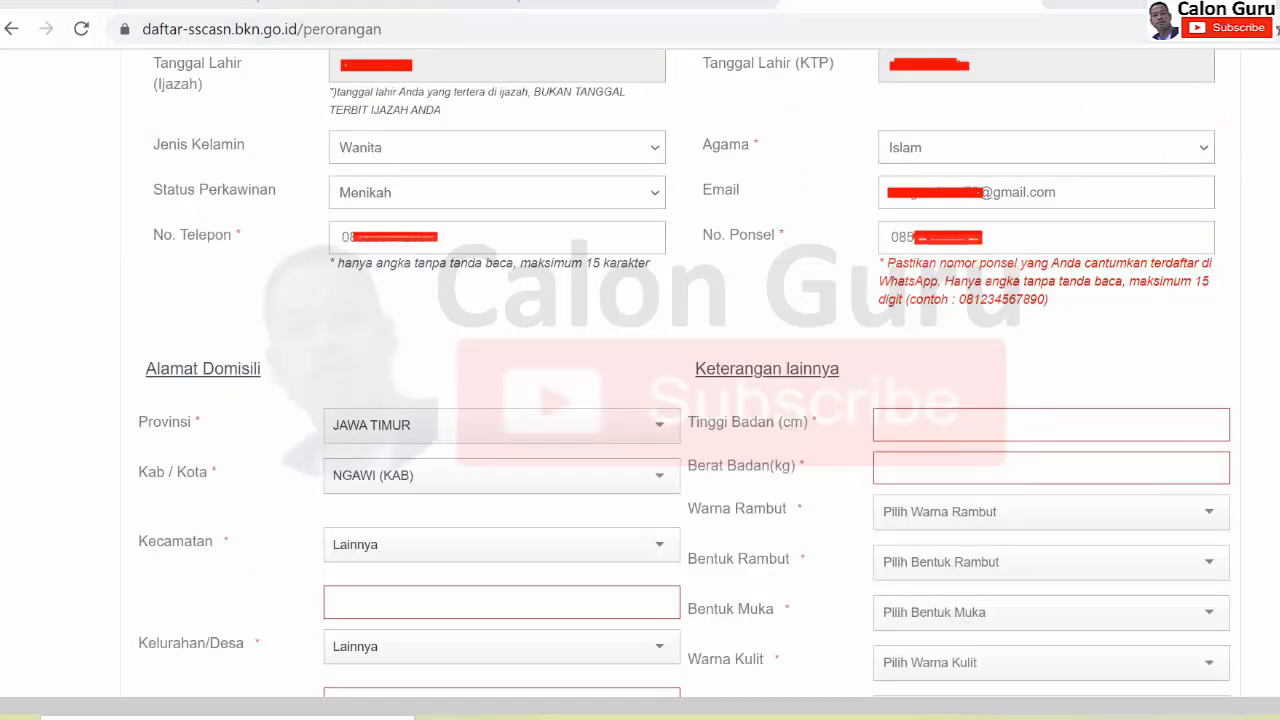
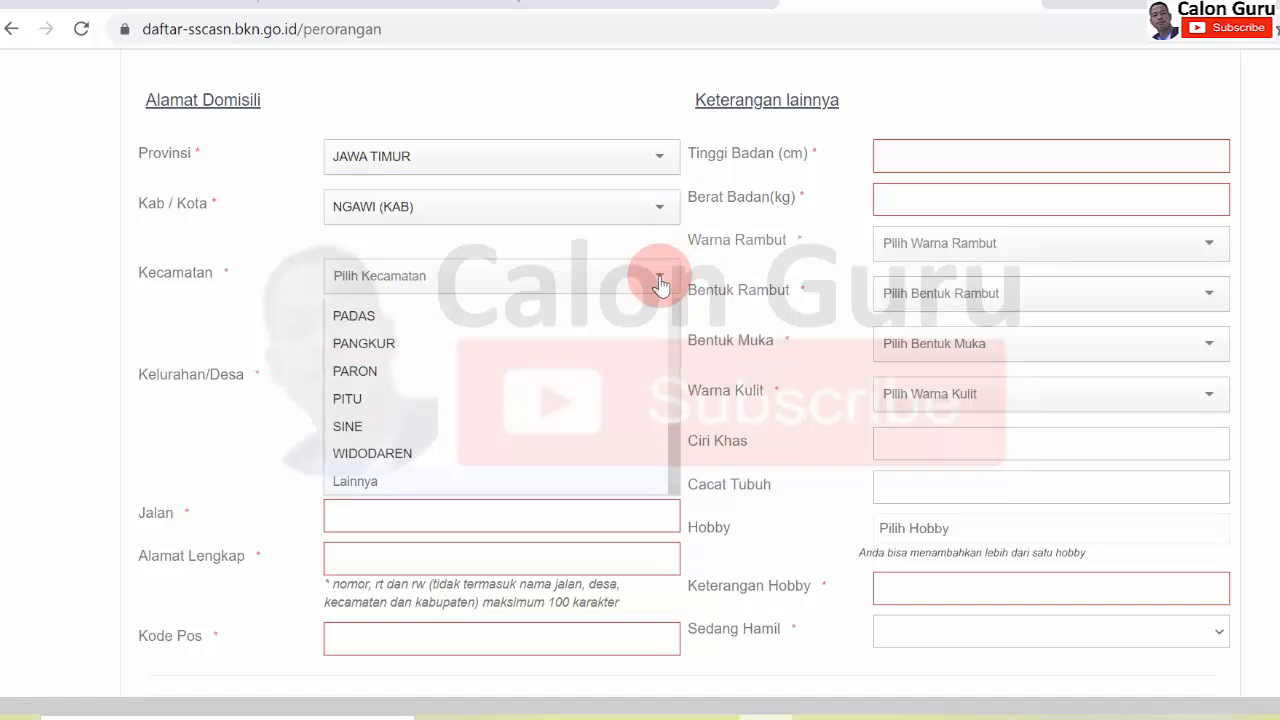
Step: Search the Kecamatan list in capitals and select MANTINGAN as the domicile district
key("Caps_Lock")
type("MAN")
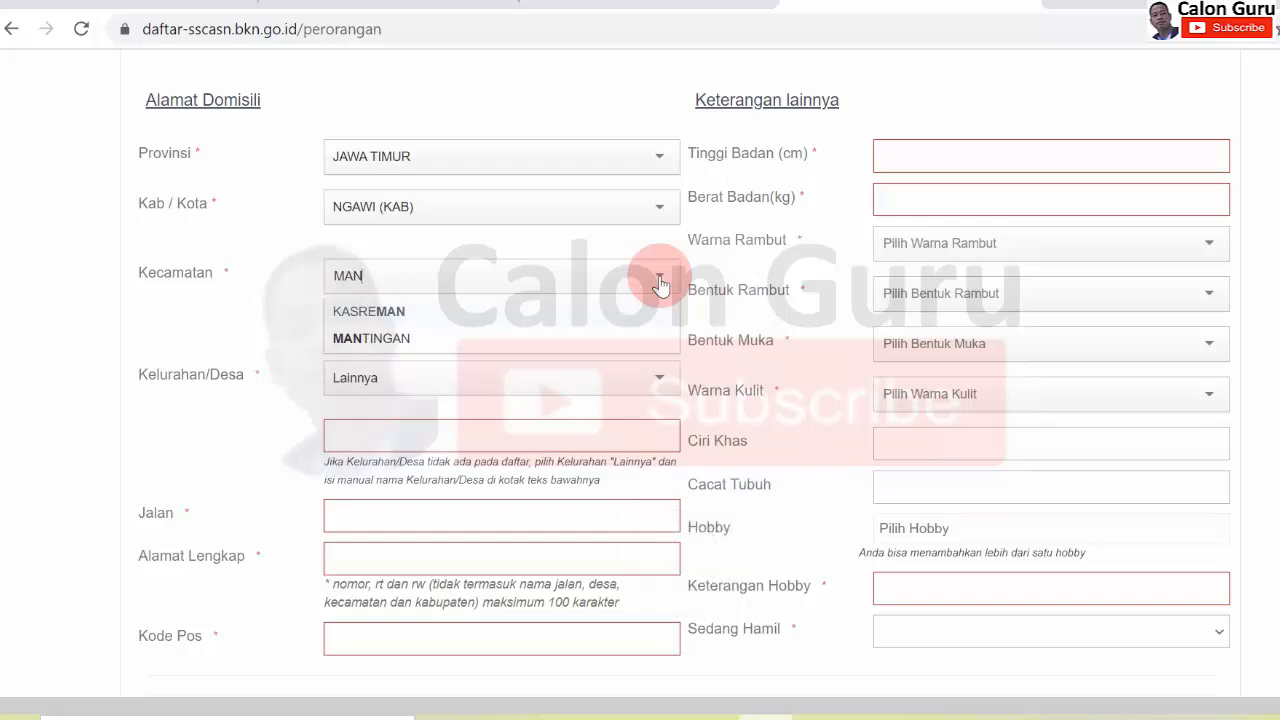
type("TI")
key("BackSpace")
key("BackSpace")
key("BackSpace")
key("BackSpace")
key("BackSpace")
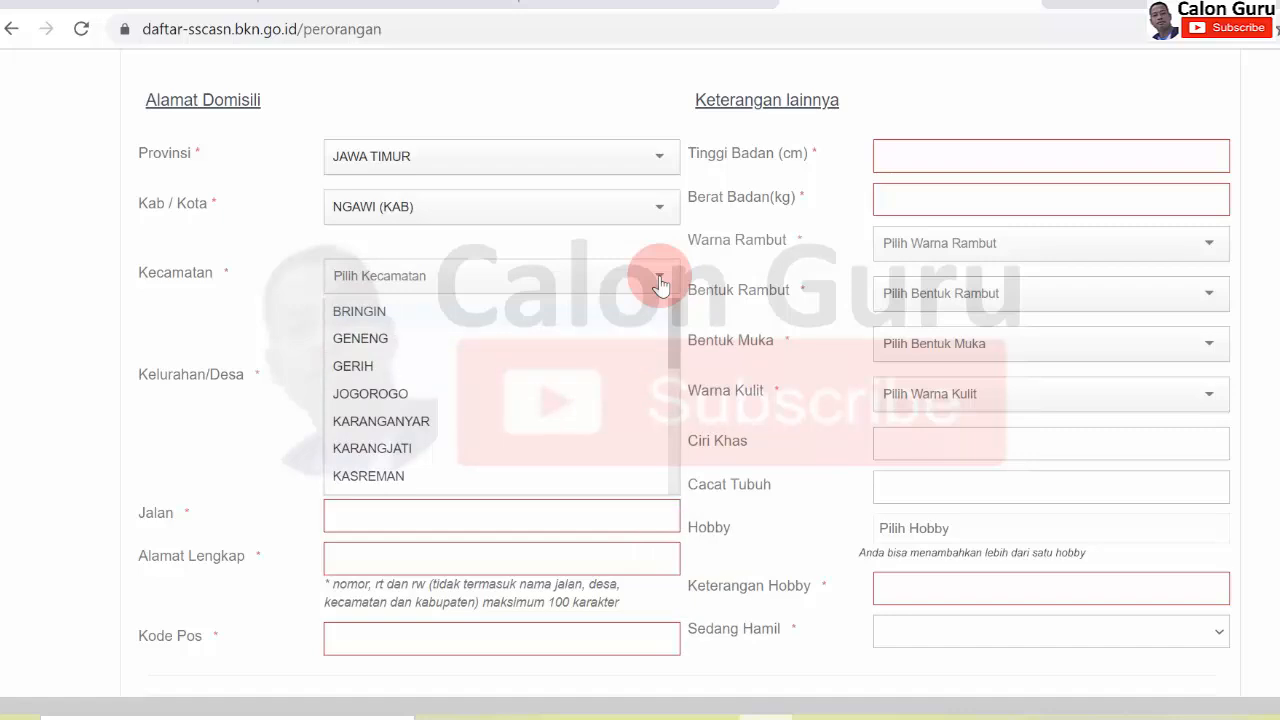
type("MAS")
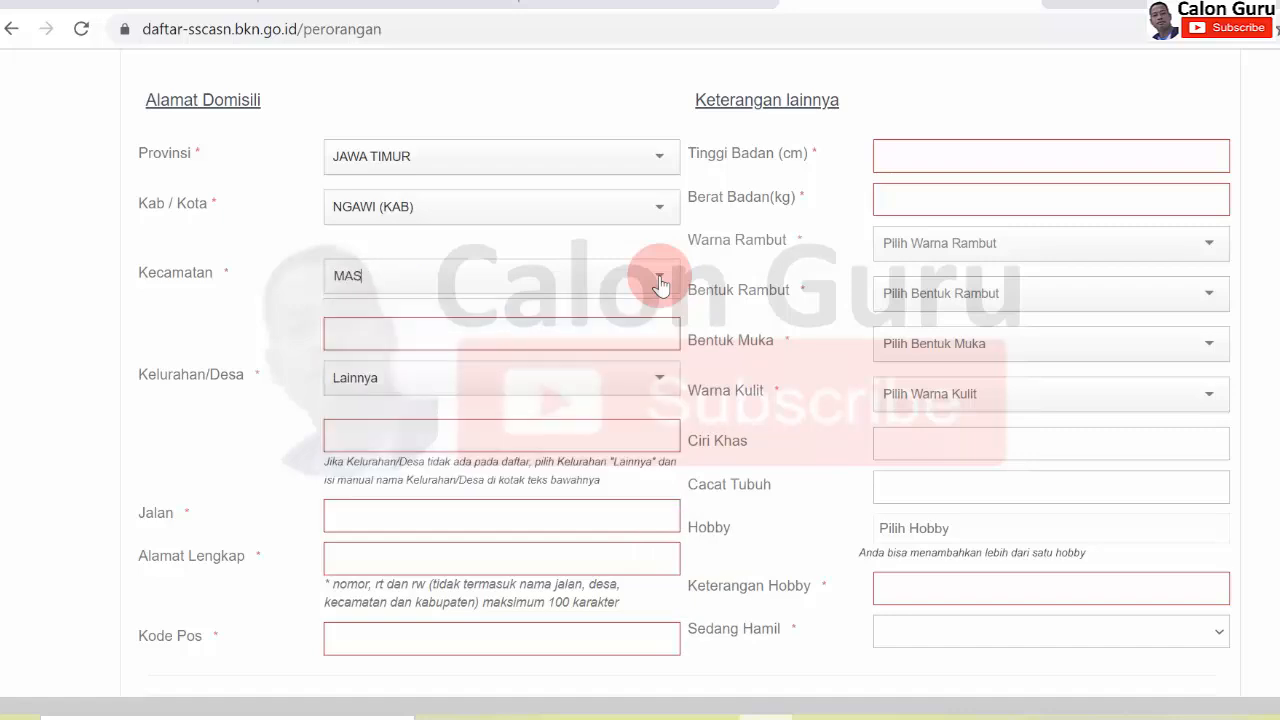
key("BackSpace")
type("N")
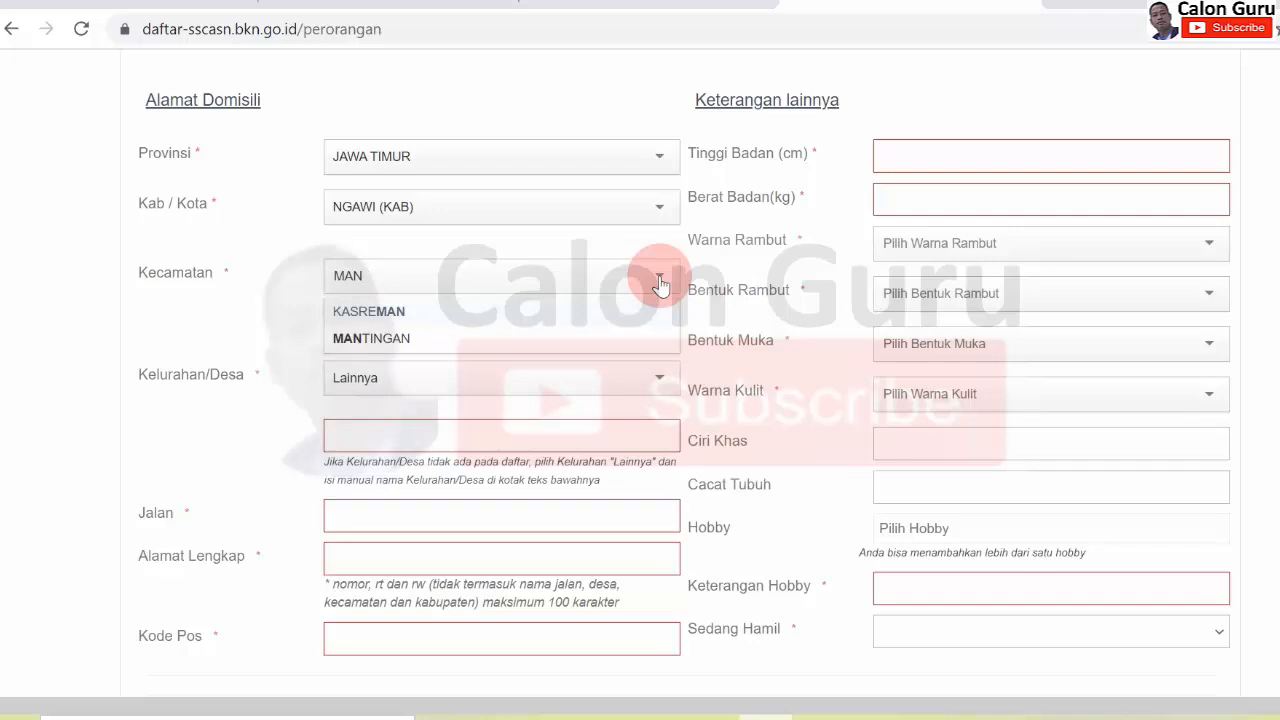
left_click(436, 338)
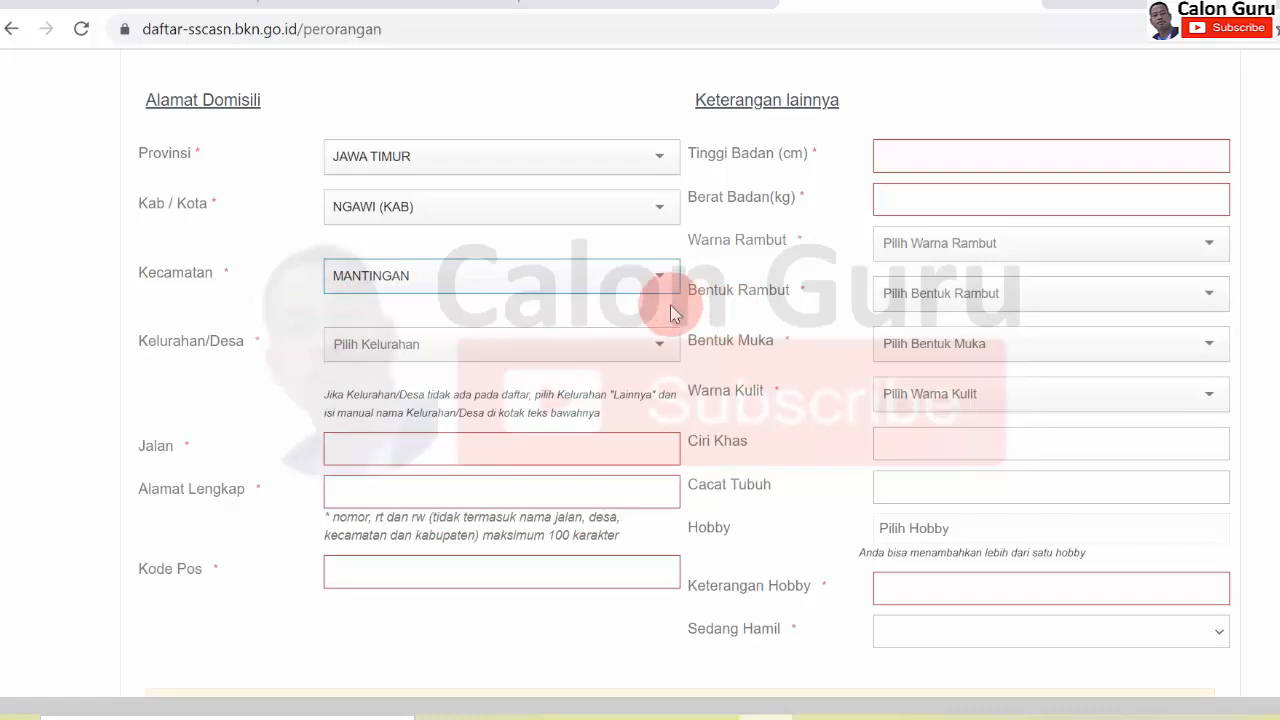
Step: Set Kelurahan/Desa to Lainnya and type MANTINGAN as the village name
left_click(655, 350)
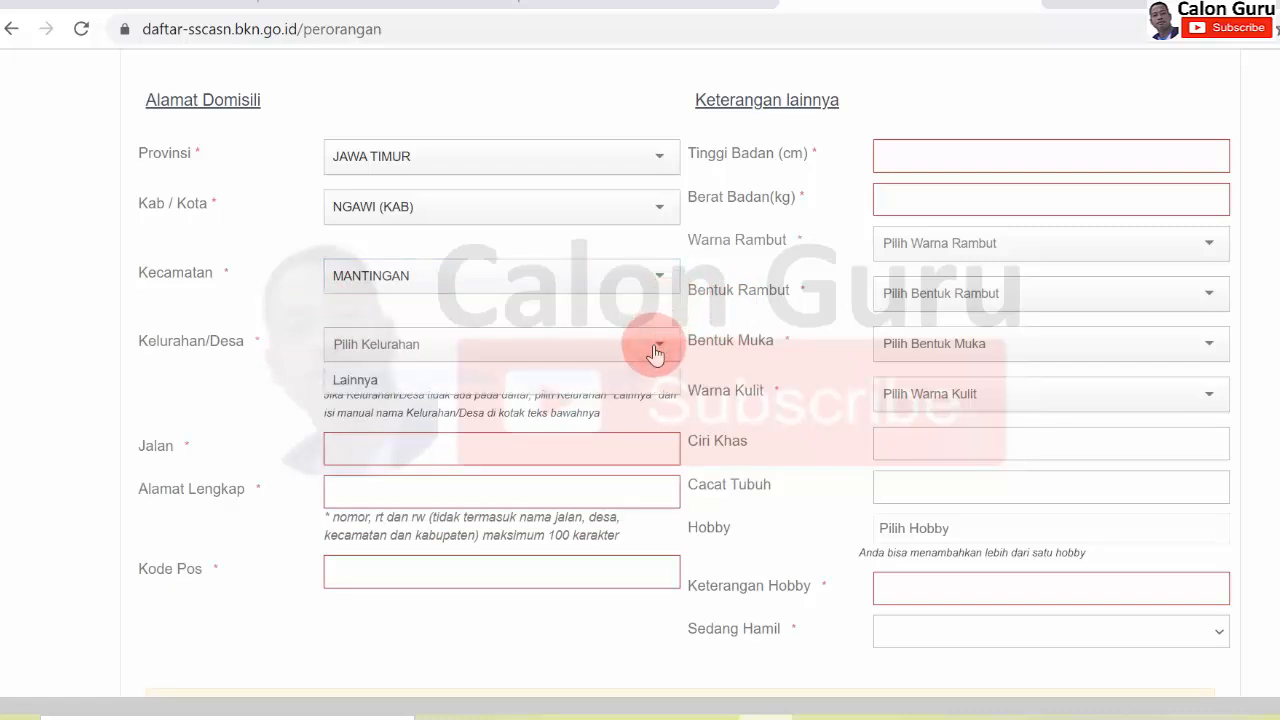
left_click(290, 381)
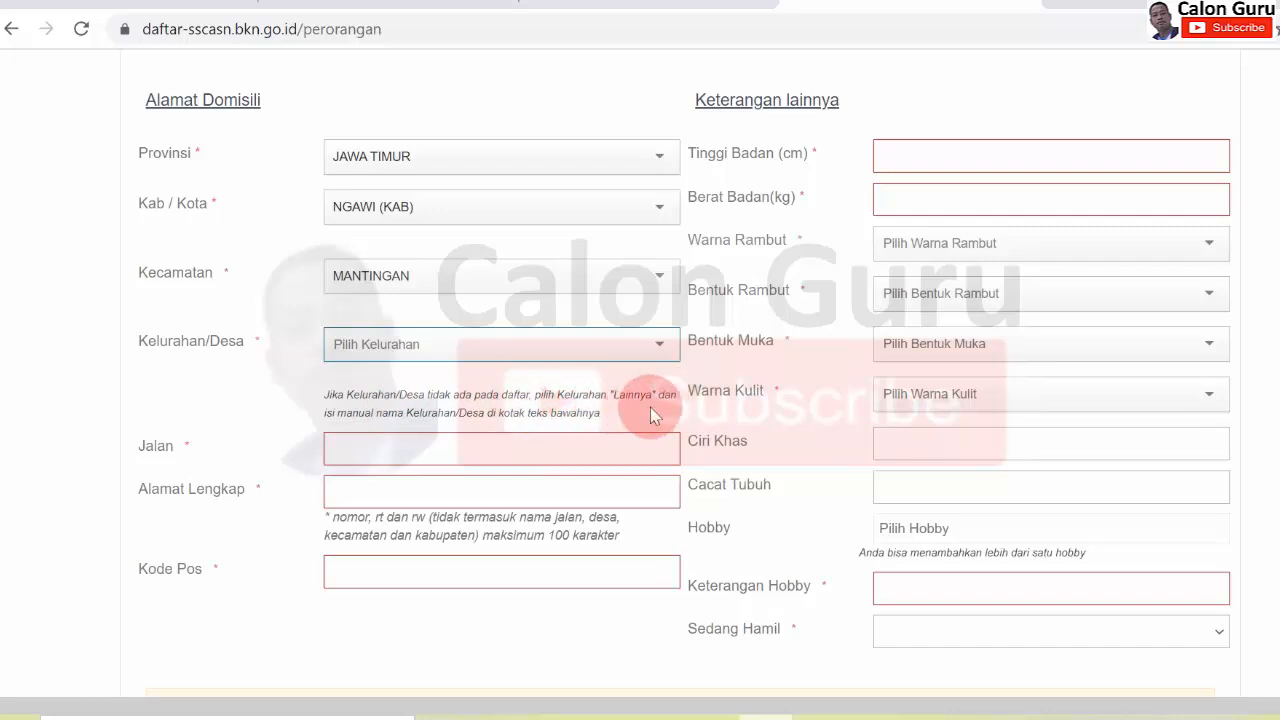
left_click(660, 352)
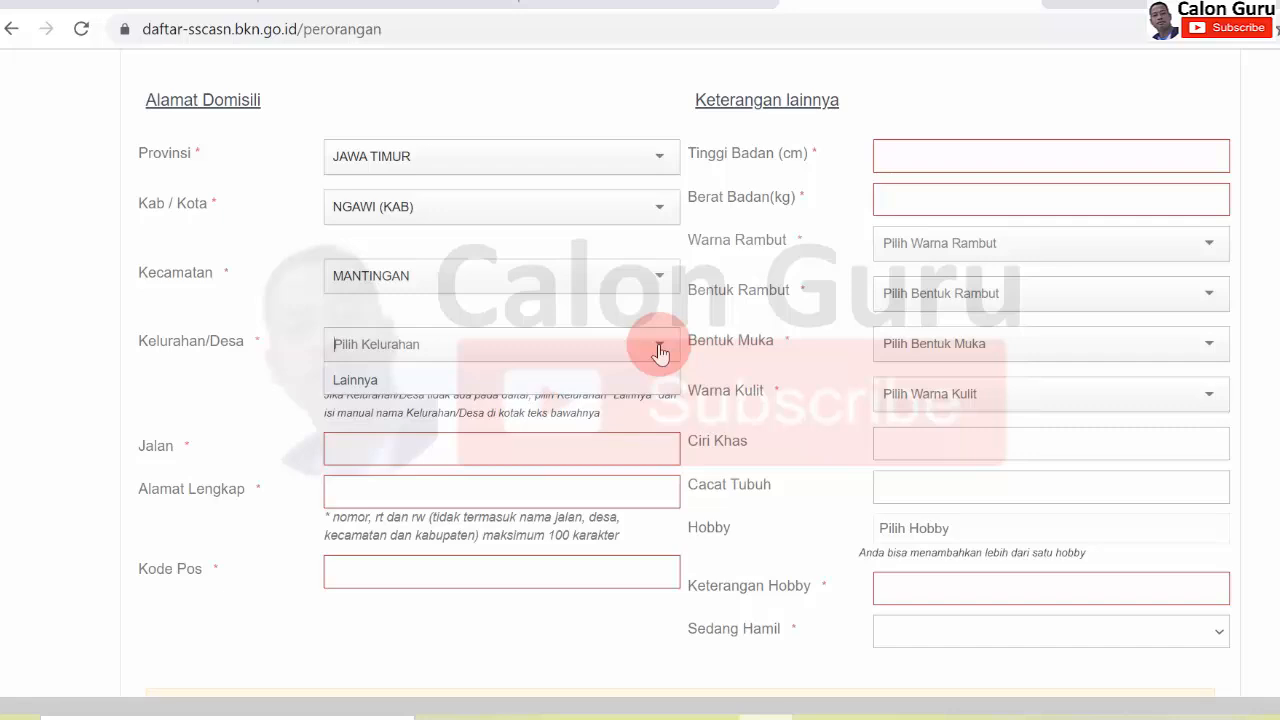
type("MANTINGAN")
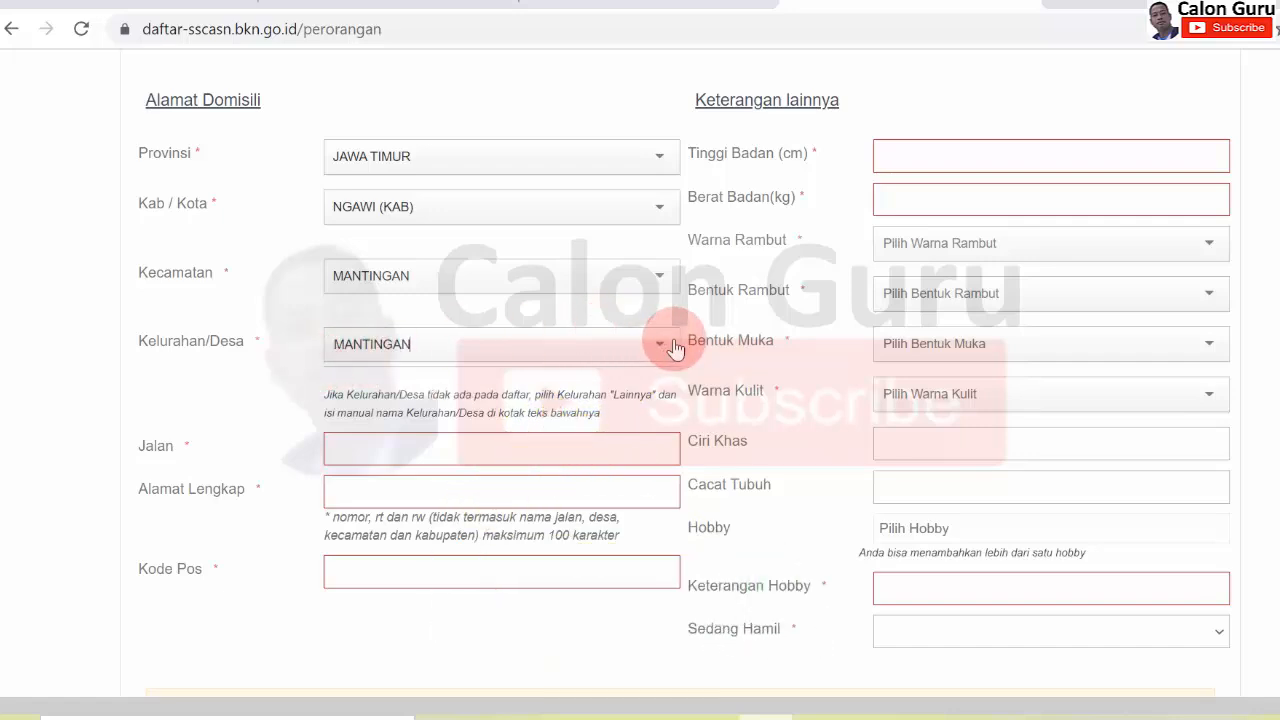
left_click(184, 413)
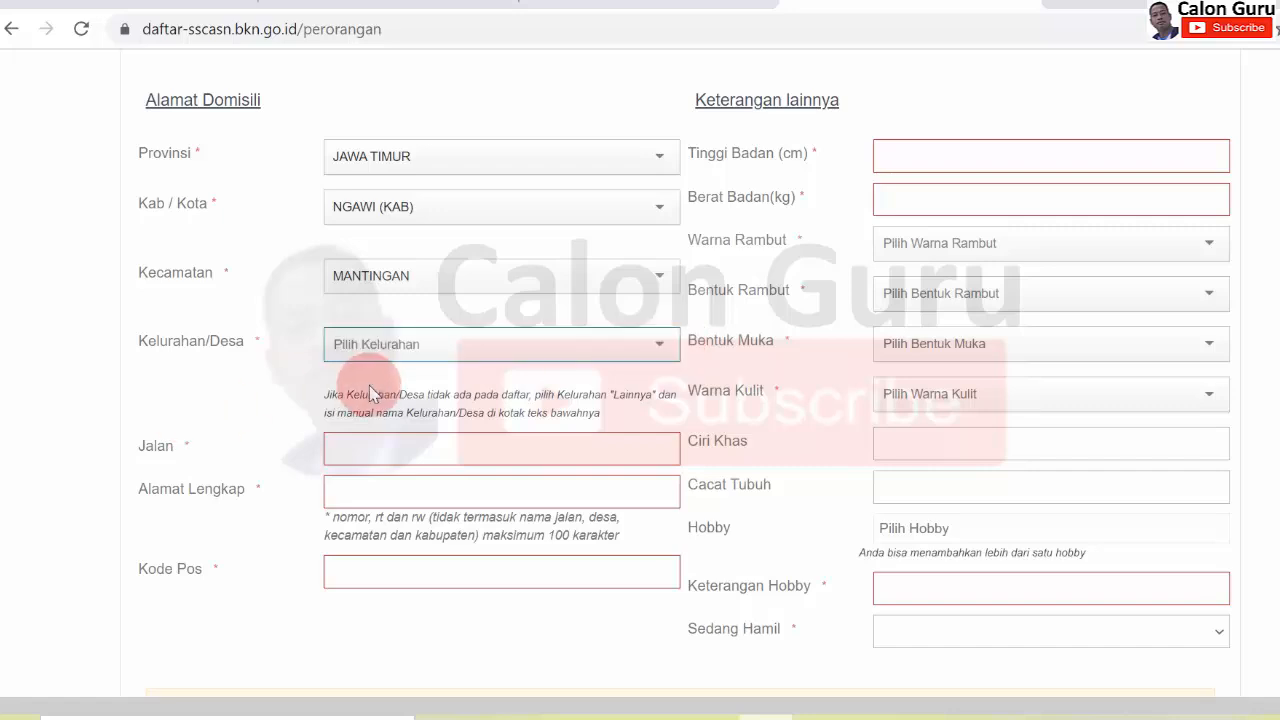
left_click(657, 355)
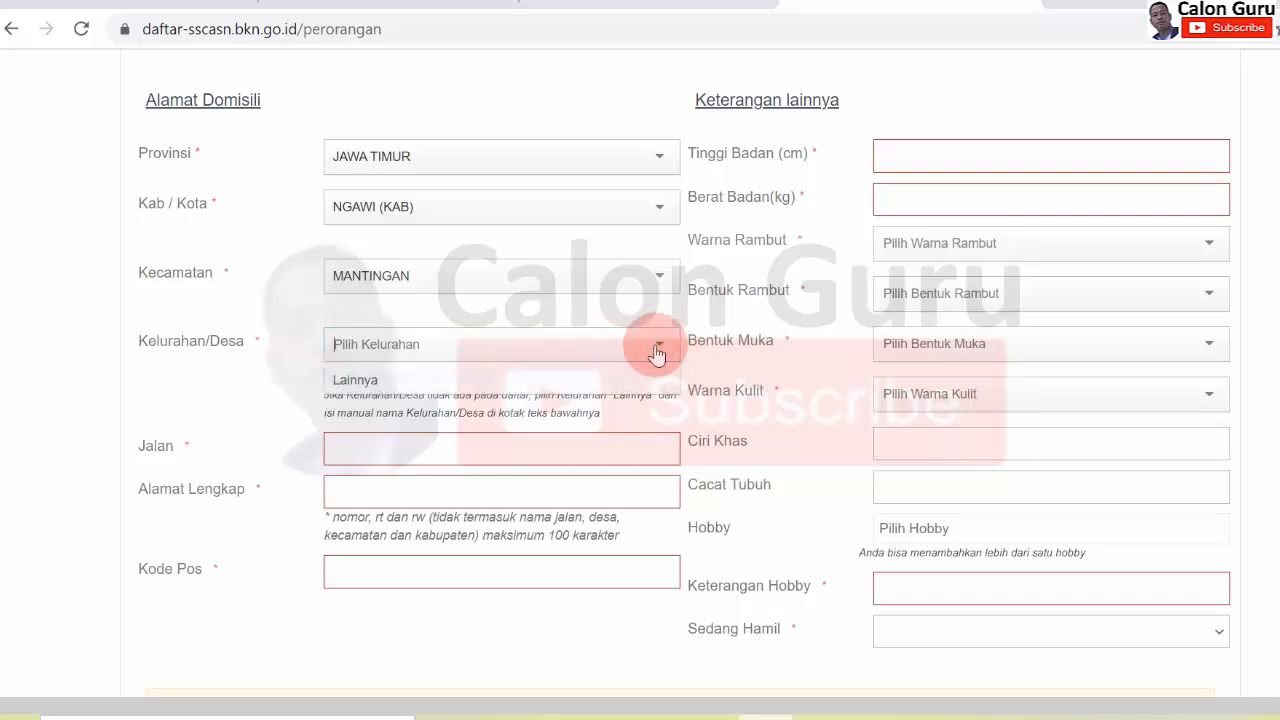
left_click(531, 383)
left_click(497, 403)
type("MANTINGAN")
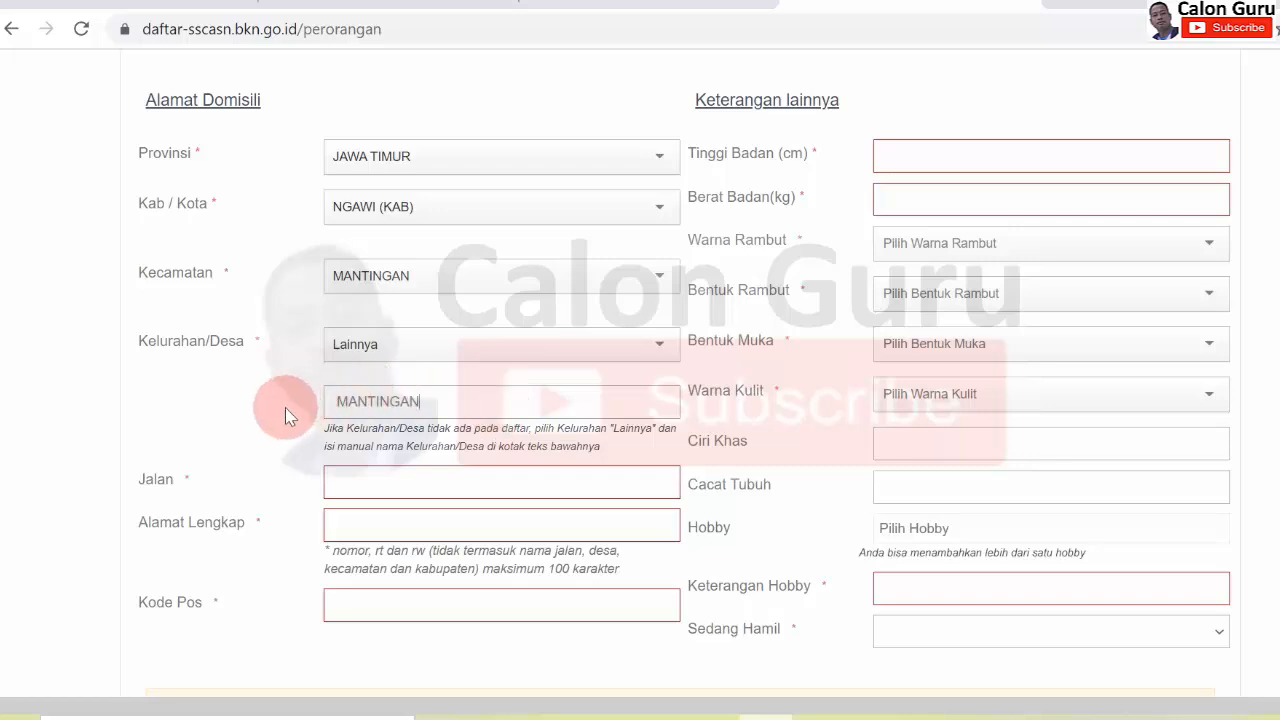
Step: Enter '-' for Jalan and the RT/RW numbers in Alamat Lengkap, then open a new browser tab
left_click(261, 416)
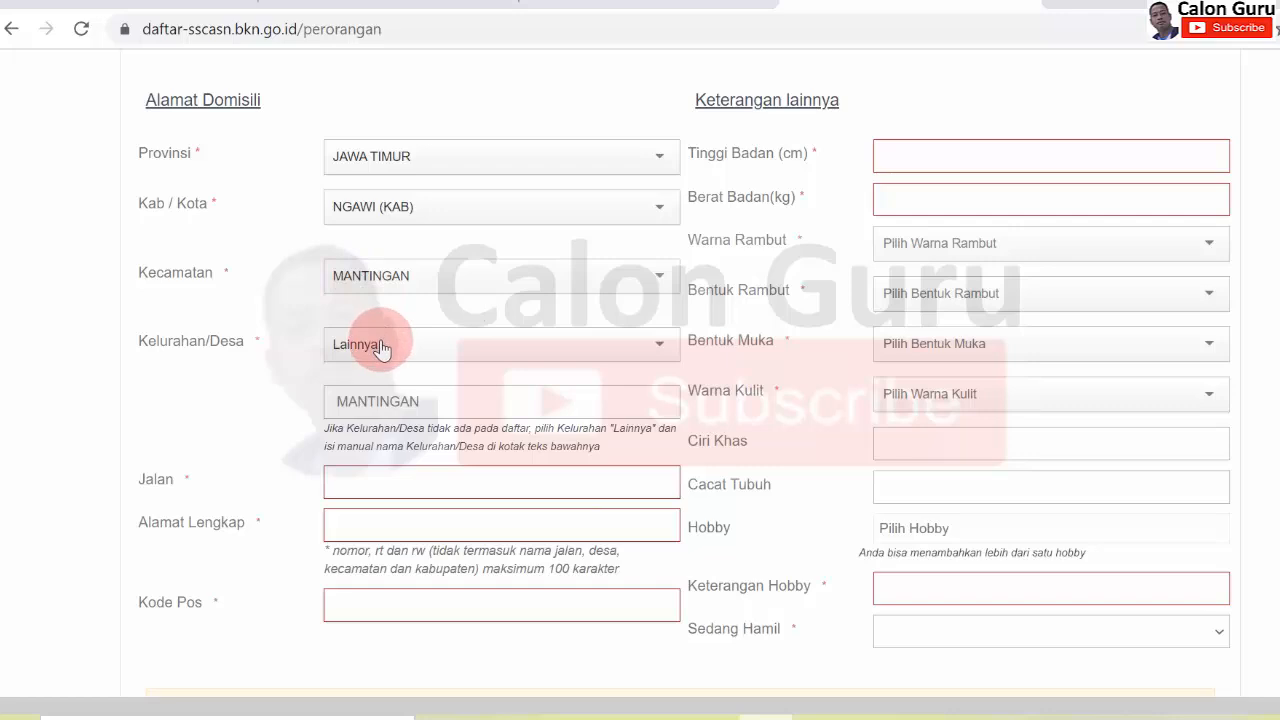
left_click(401, 480)
type("-")
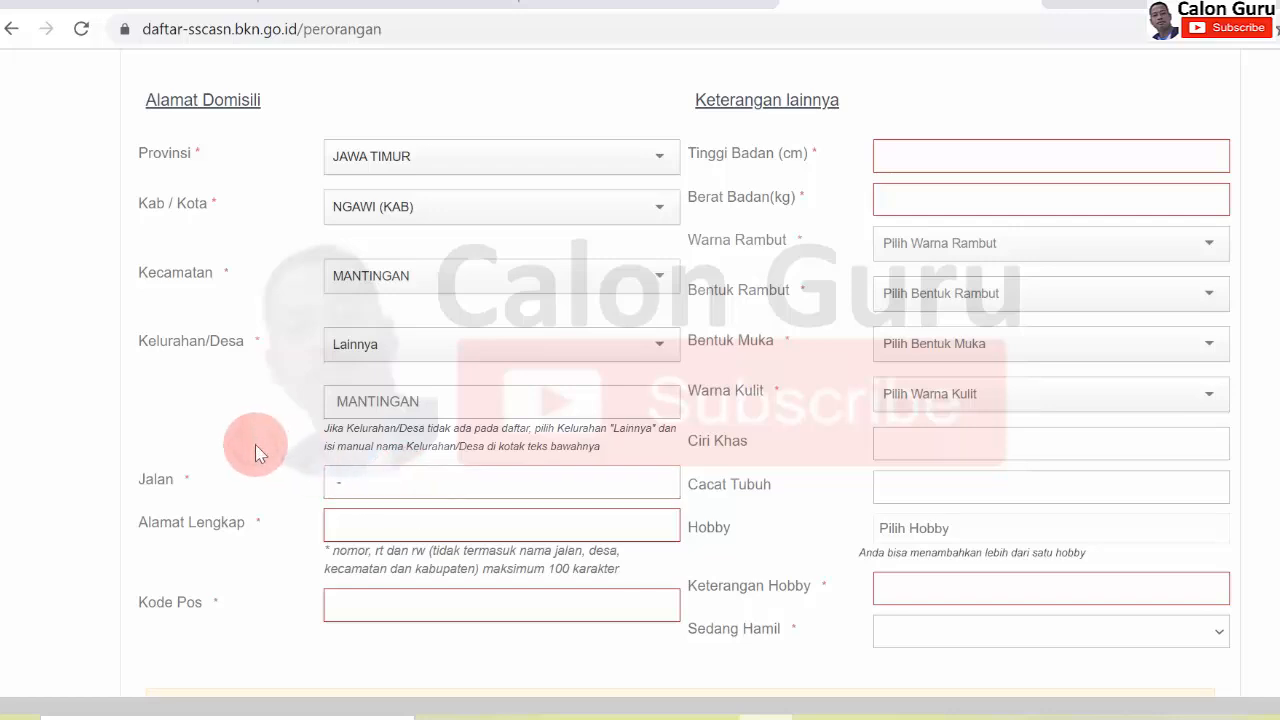
left_click(355, 490)
key("BackSpace")
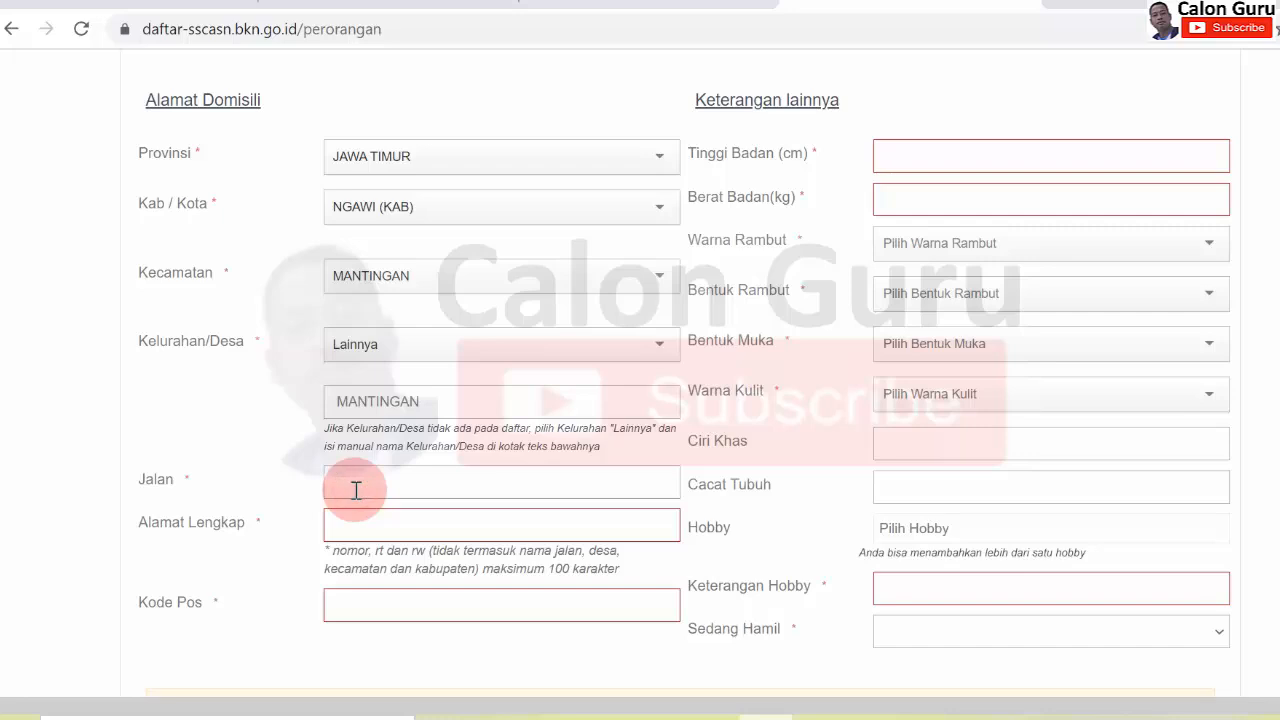
left_click(243, 441)
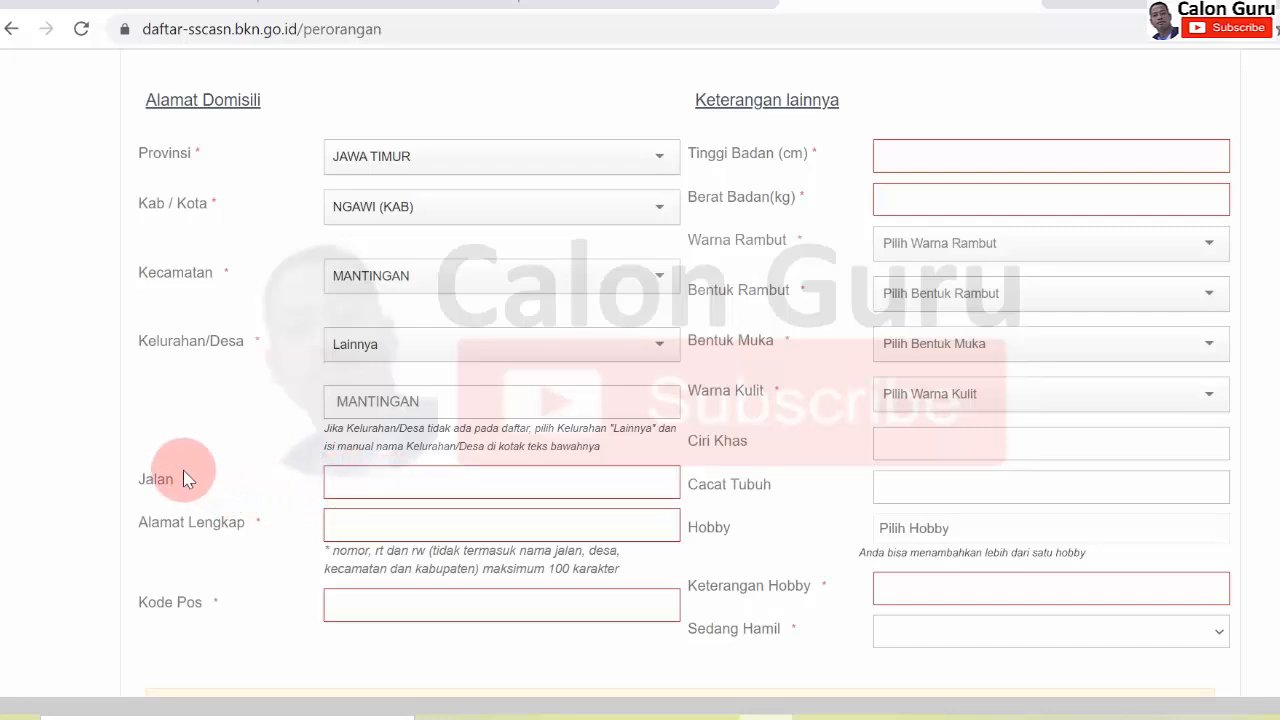
left_click(352, 481)
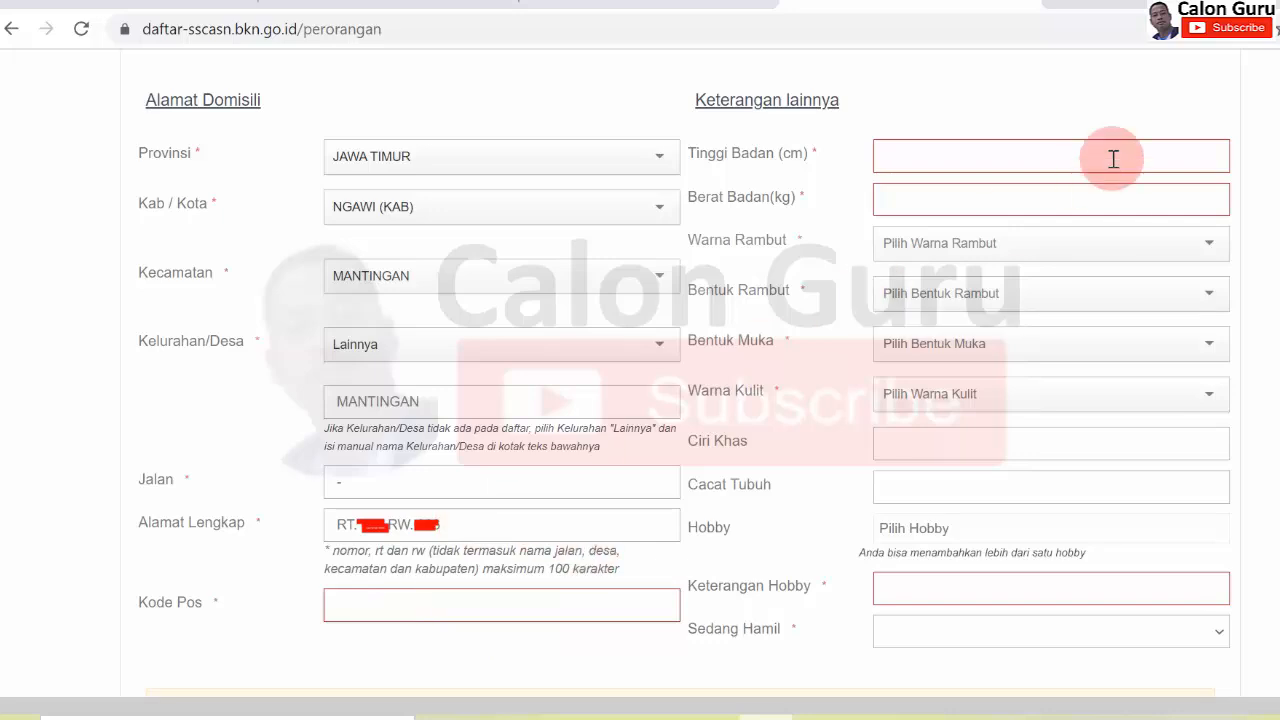
left_click(1068, 2)
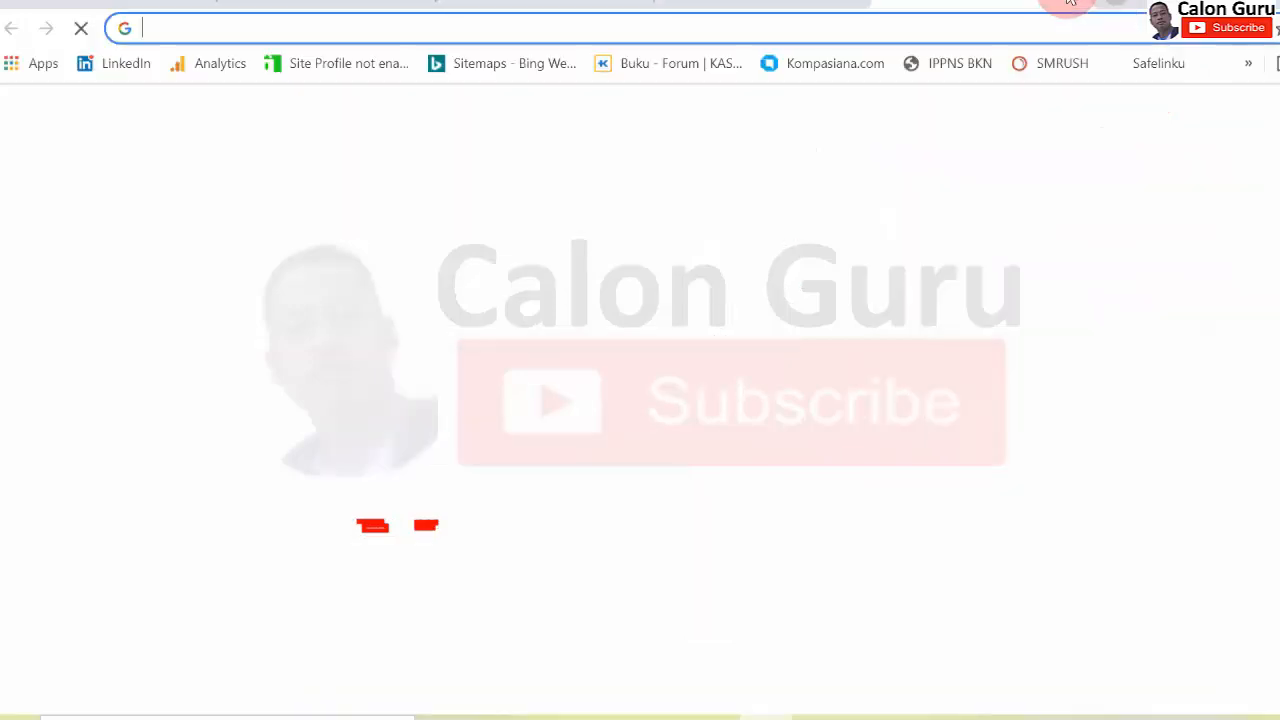
Step: Google 'kode pos mantingan ngawi' to find the postal code, then return to the SSCASN tab
left_click(999, 29)
type("KO")
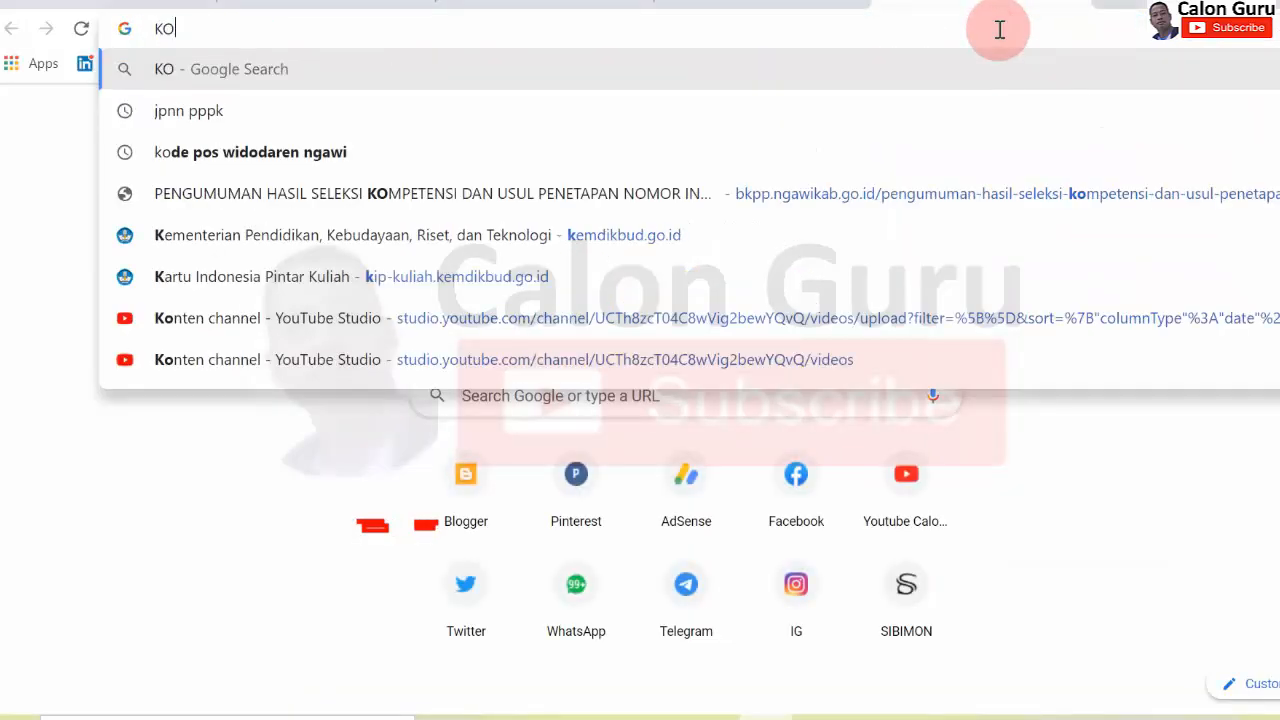
type("d pos")
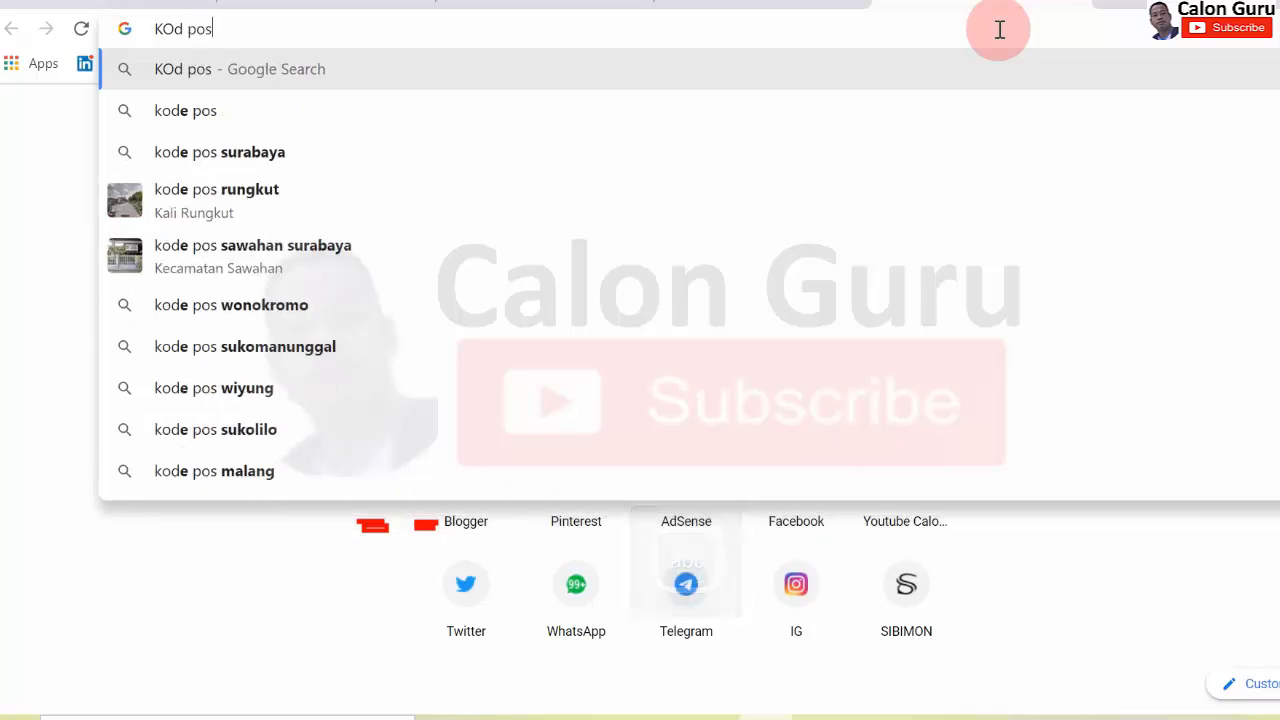
left_click(186, 35)
type("e")
left_click(265, 35)
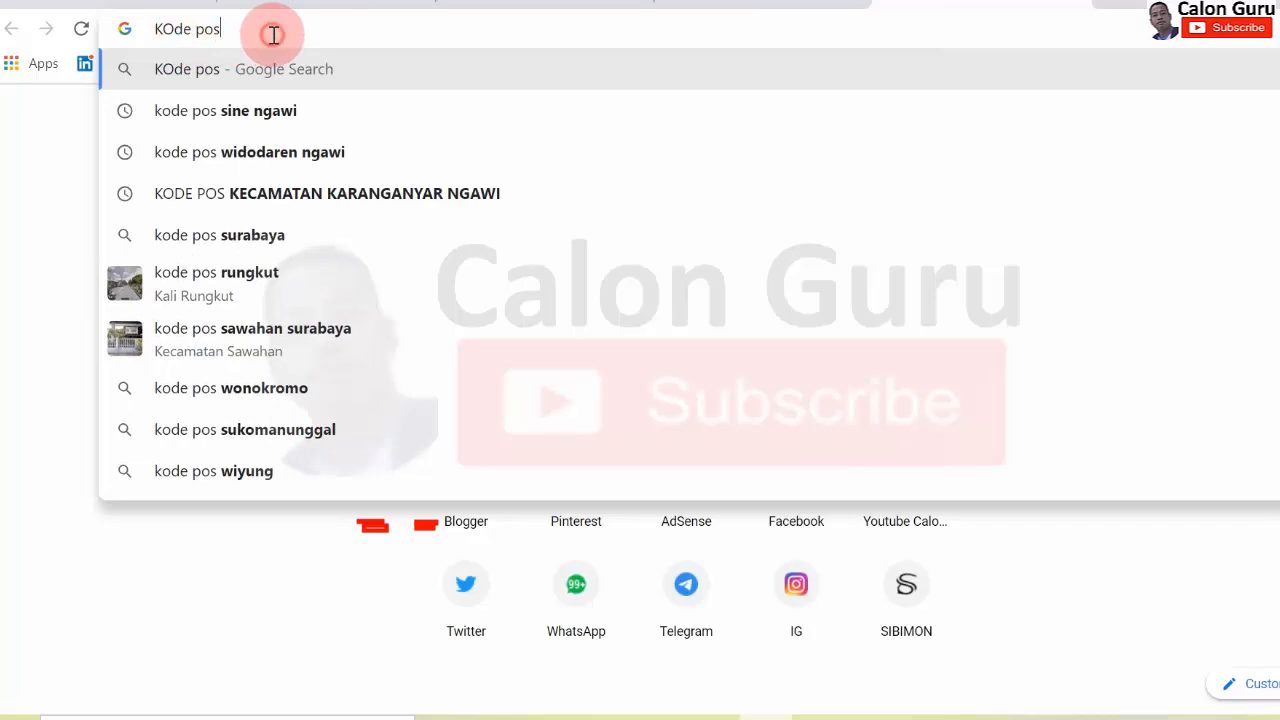
type("mantin")
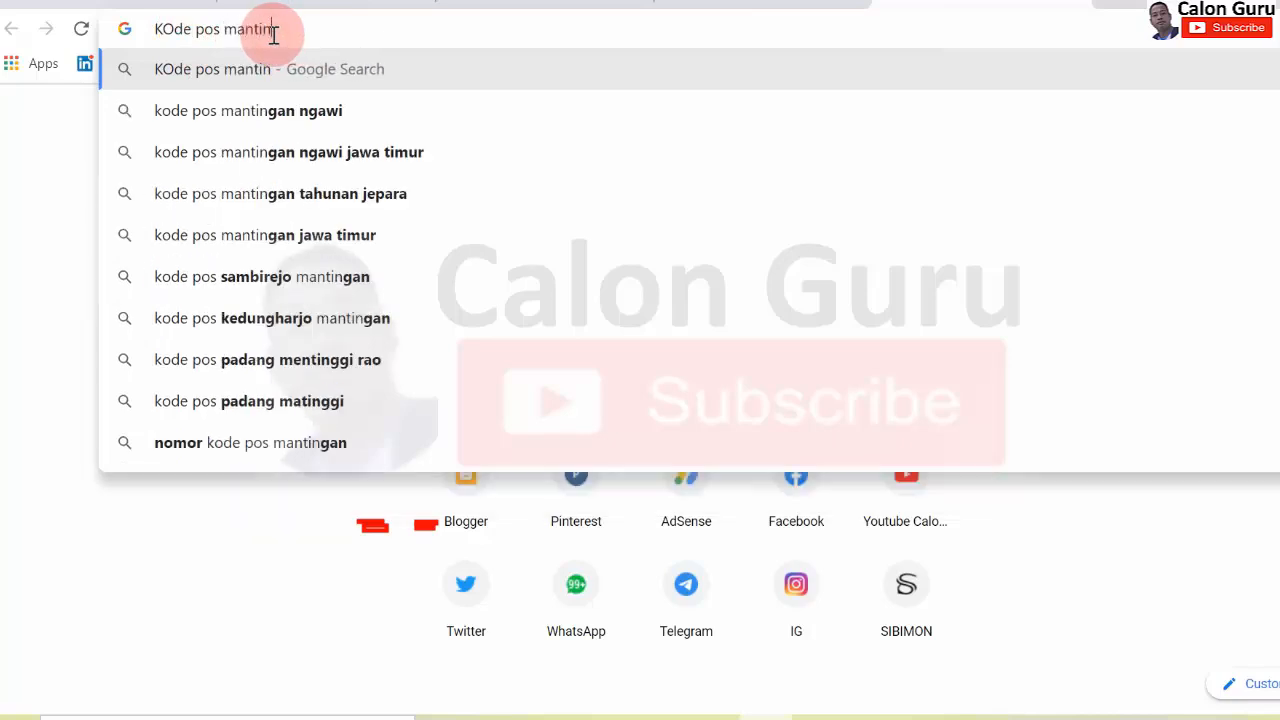
type("gan m")
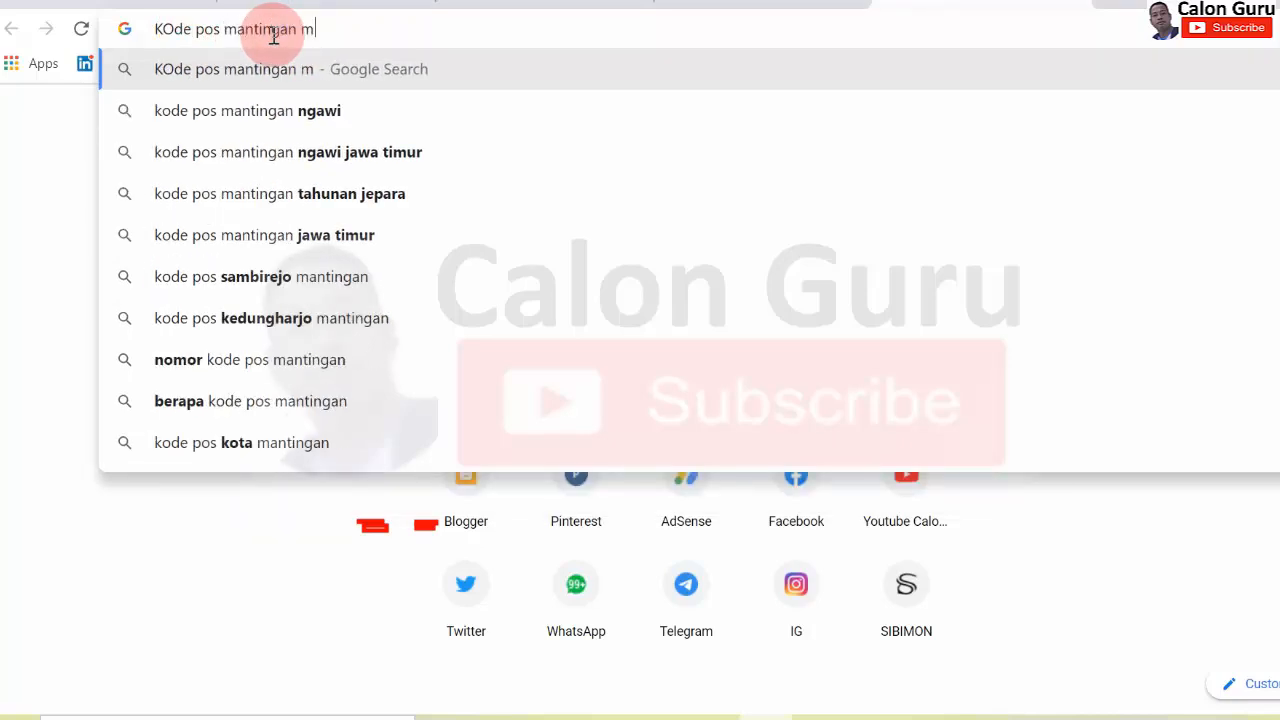
key("BackSpace")
type("ngawi")
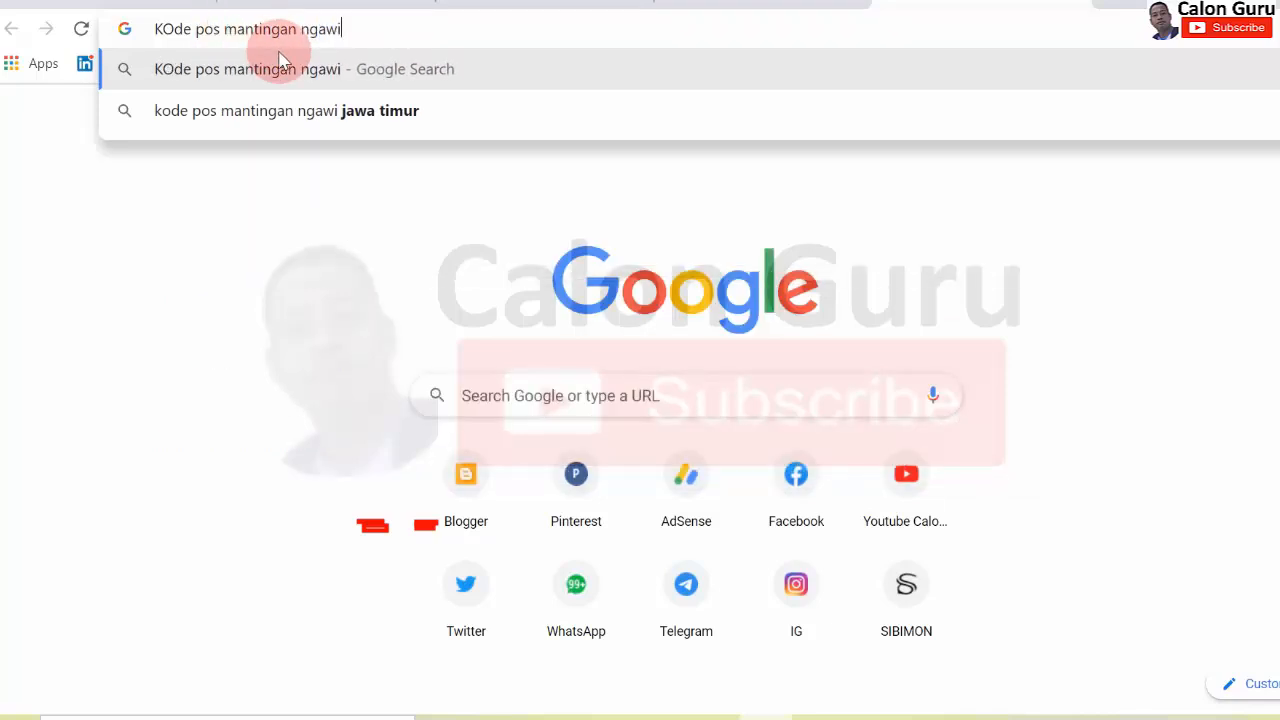
left_click(280, 62)
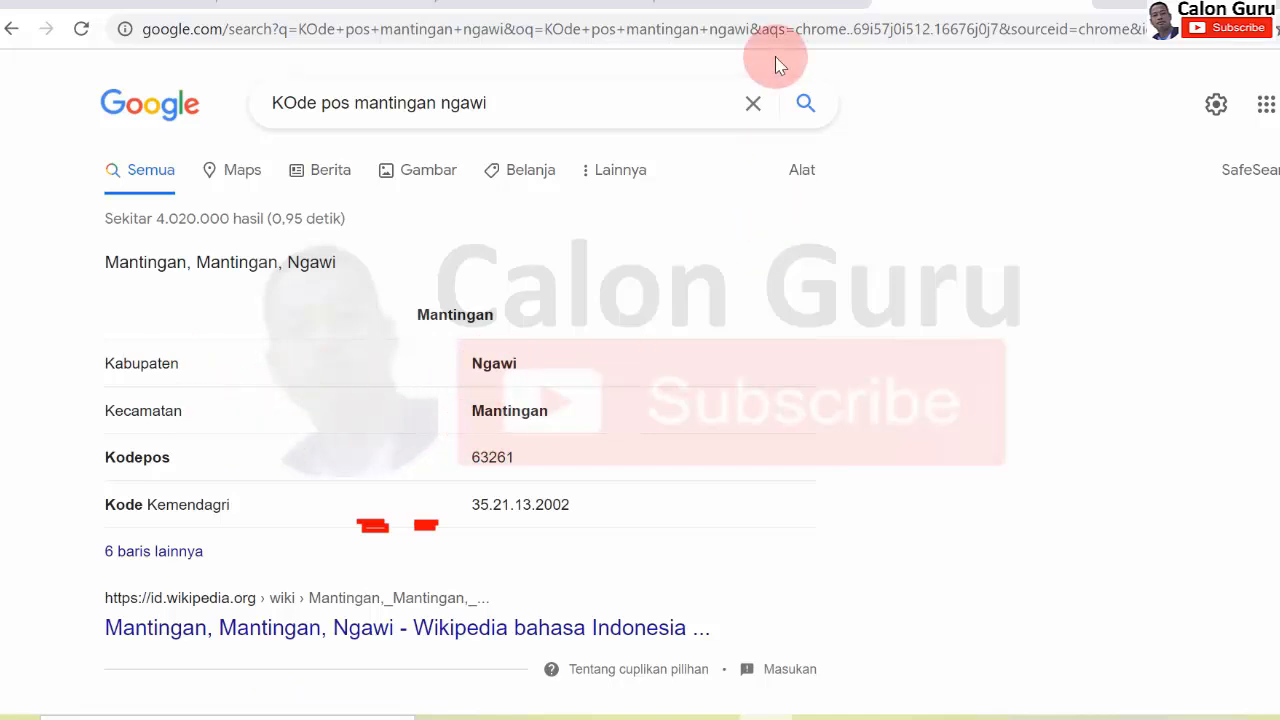
left_click(785, 4)
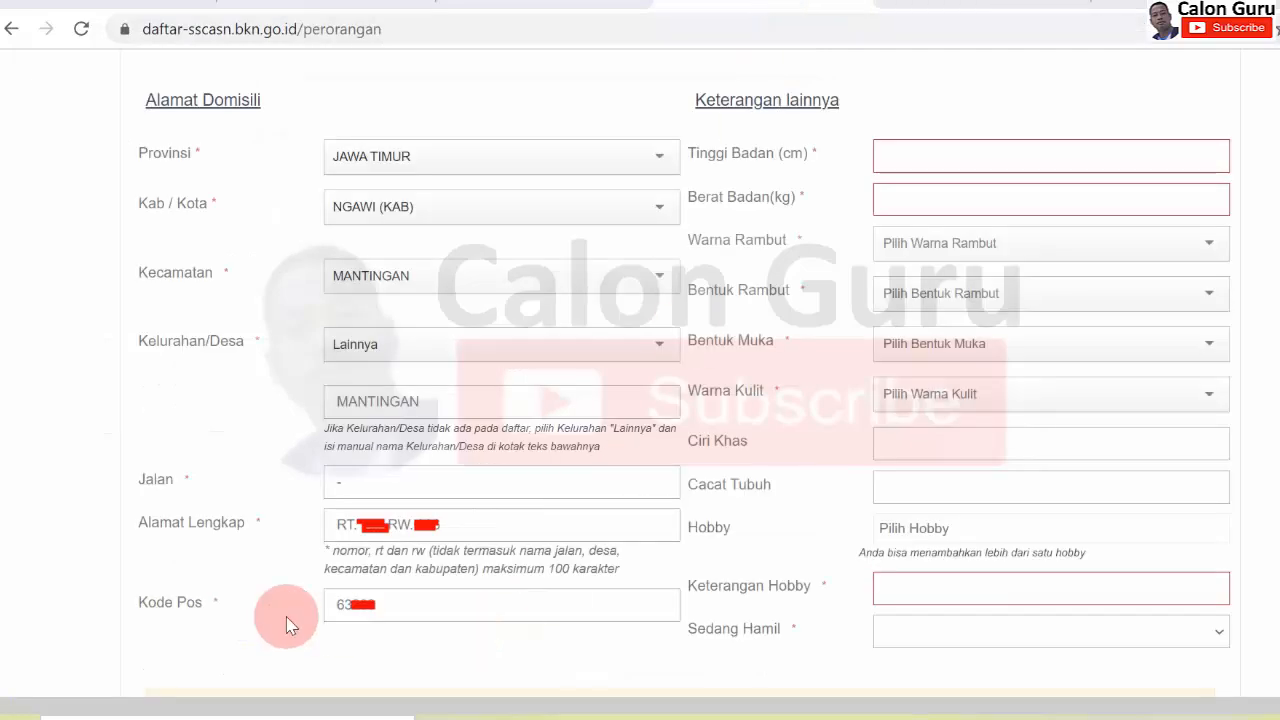
Step: Enter Tinggi Badan 149 and Berat Badan 60
left_click(966, 161)
type("149")
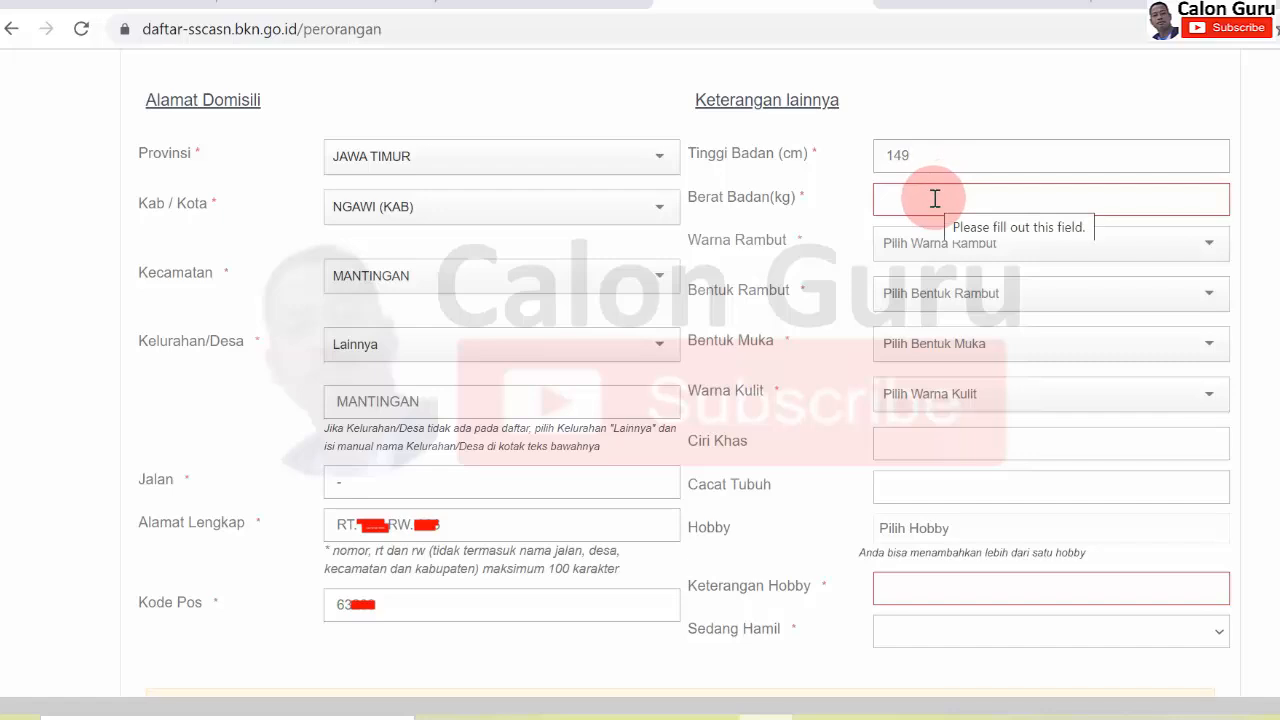
type("60")
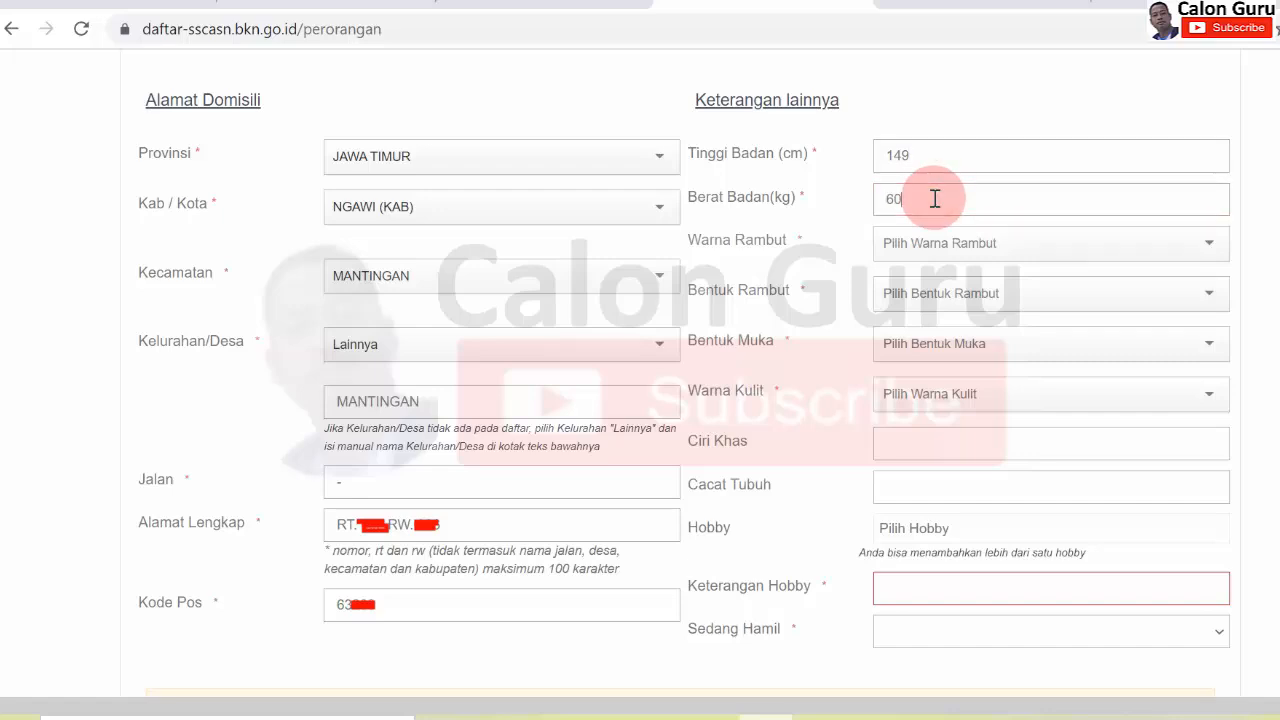
Step: Choose HITAM hair colour, IKAL hair shape, OVAL face shape and SAWO MATANG skin colour
left_click(1178, 248)
left_click(1037, 280)
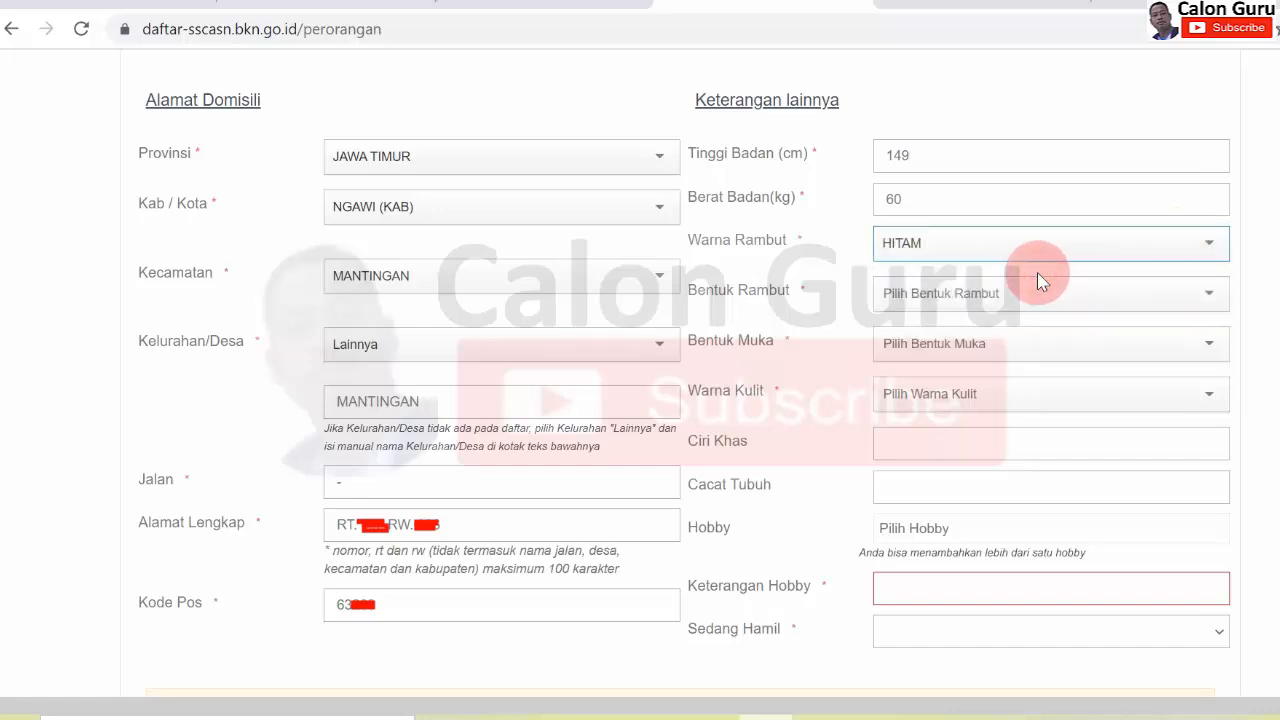
left_click(1152, 305)
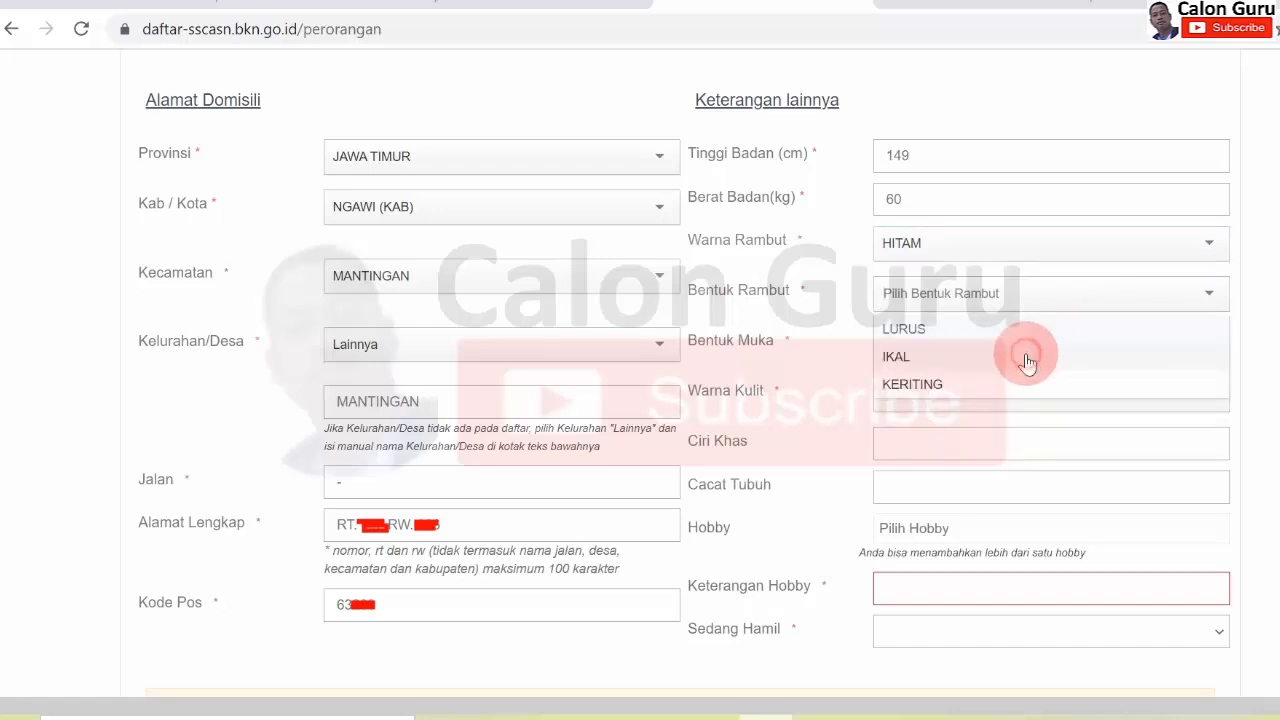
left_click(1026, 357)
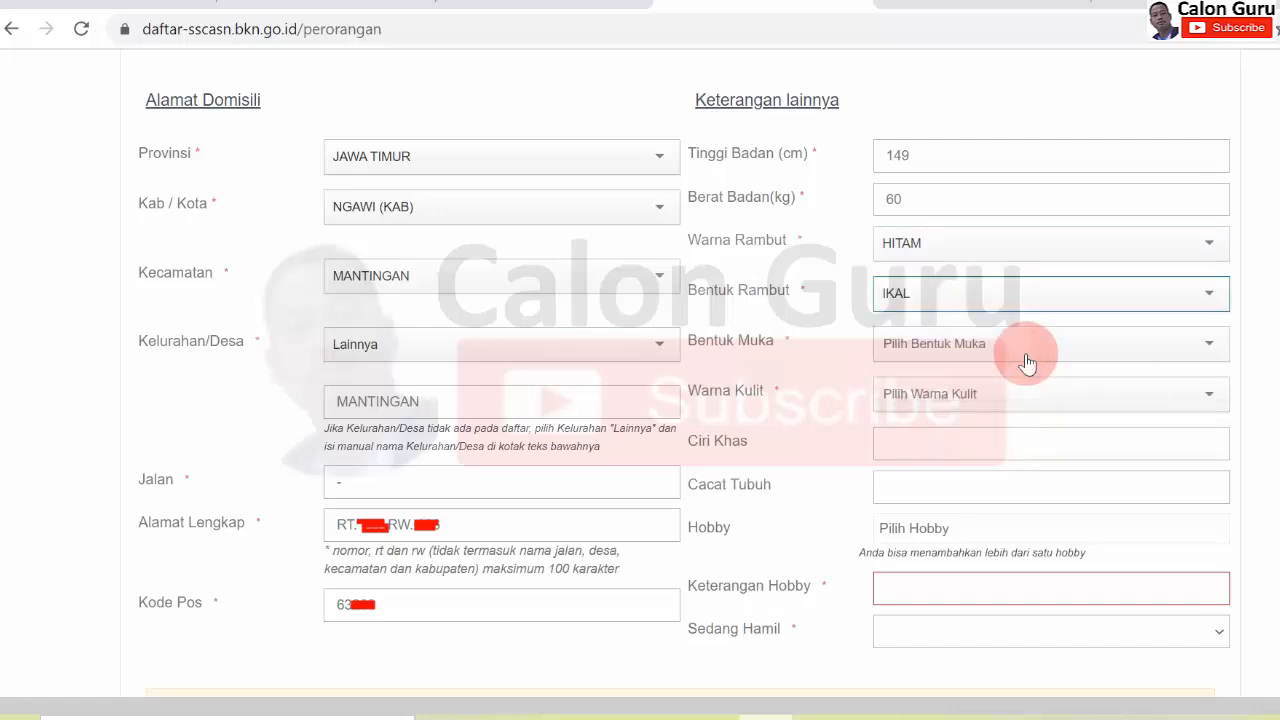
left_click(1081, 351)
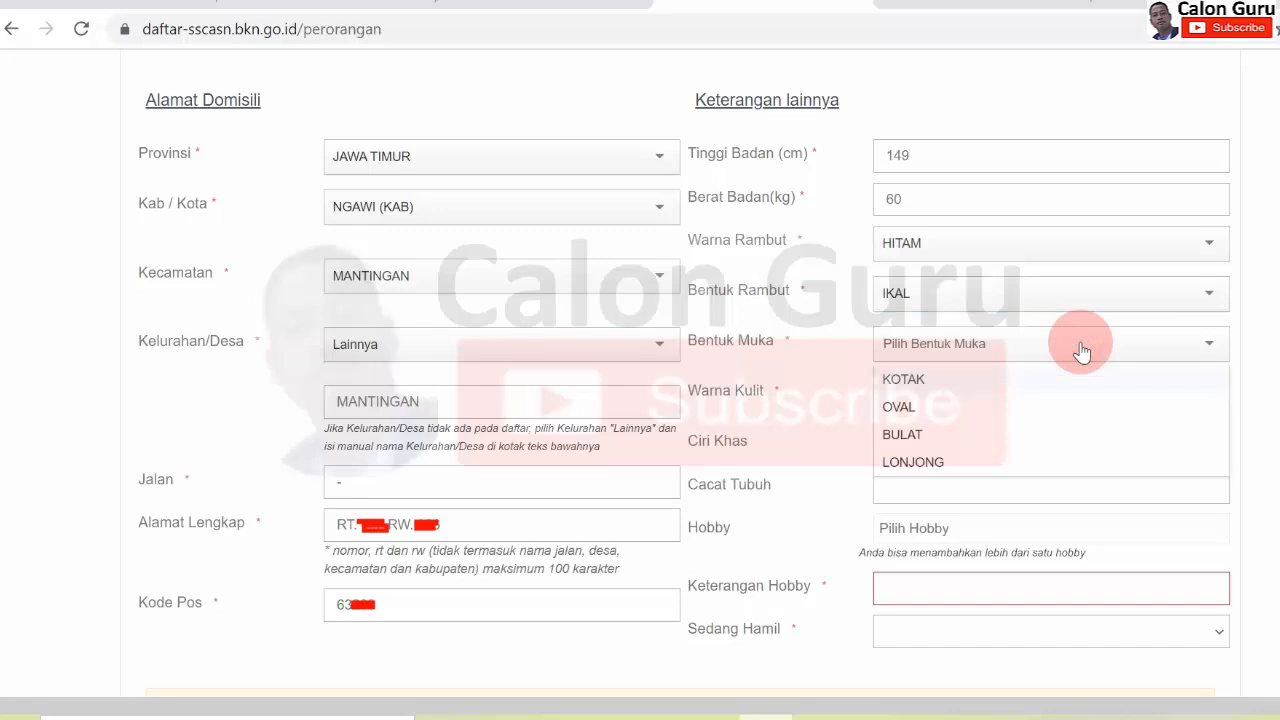
left_click(994, 410)
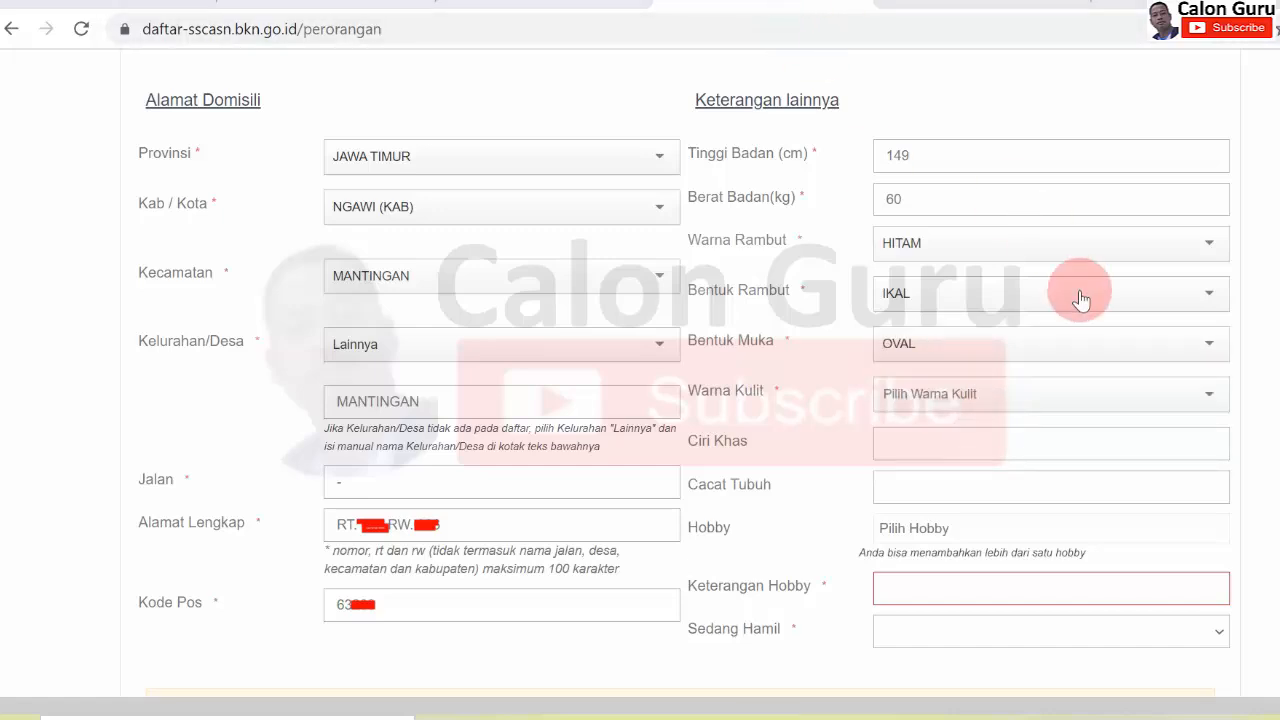
left_click(1141, 400)
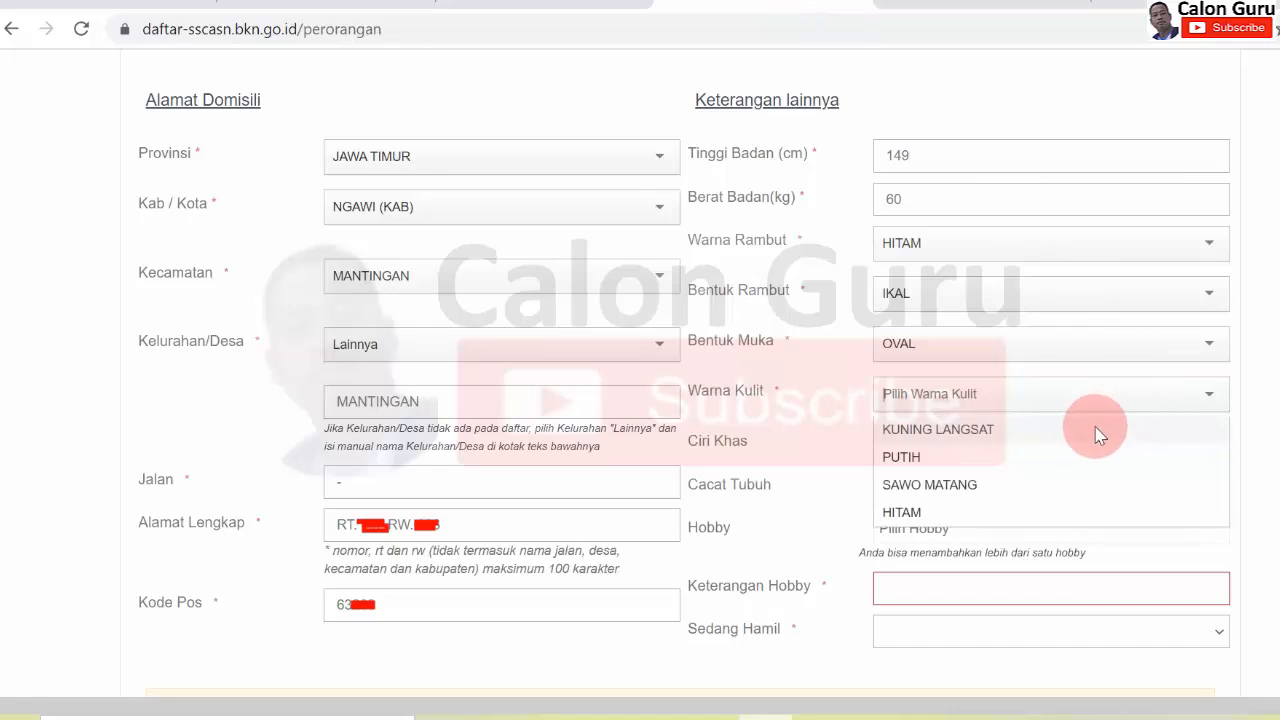
left_click(995, 486)
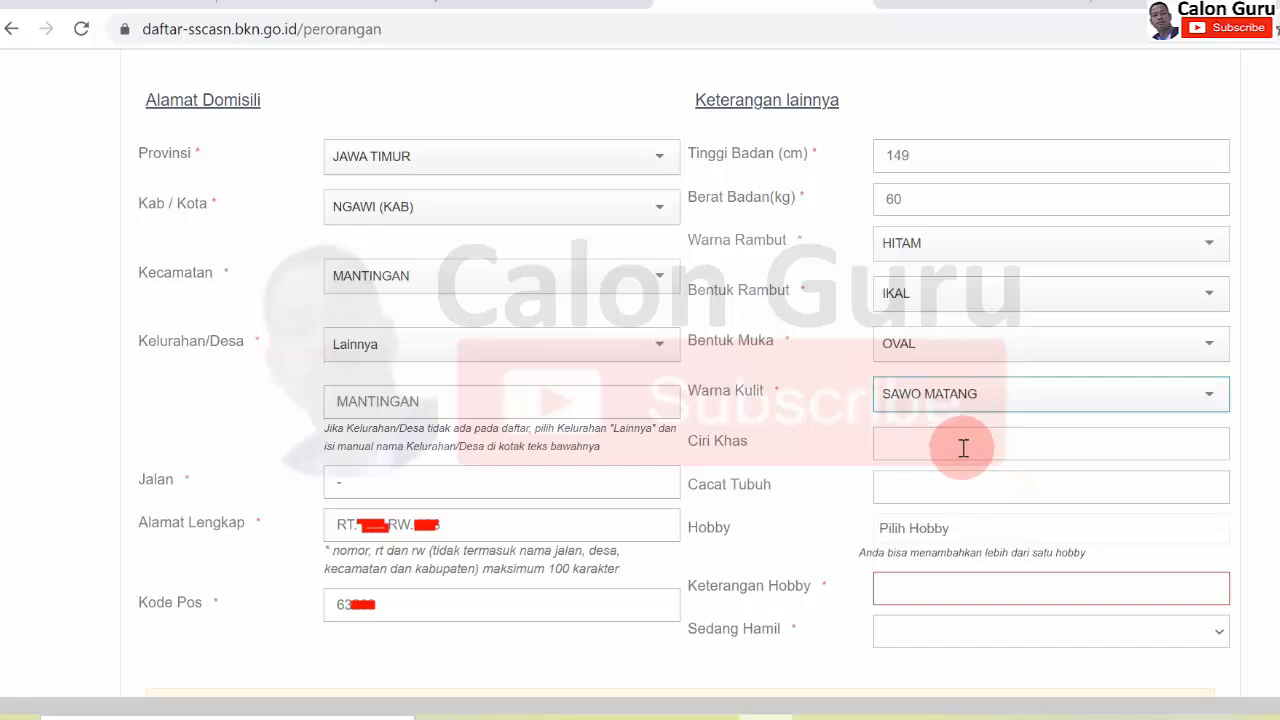
Step: Enter '-' for both Ciri Khas and Cacat Tubuh
left_click(963, 448)
type("-")
left_click(935, 485)
type("-")
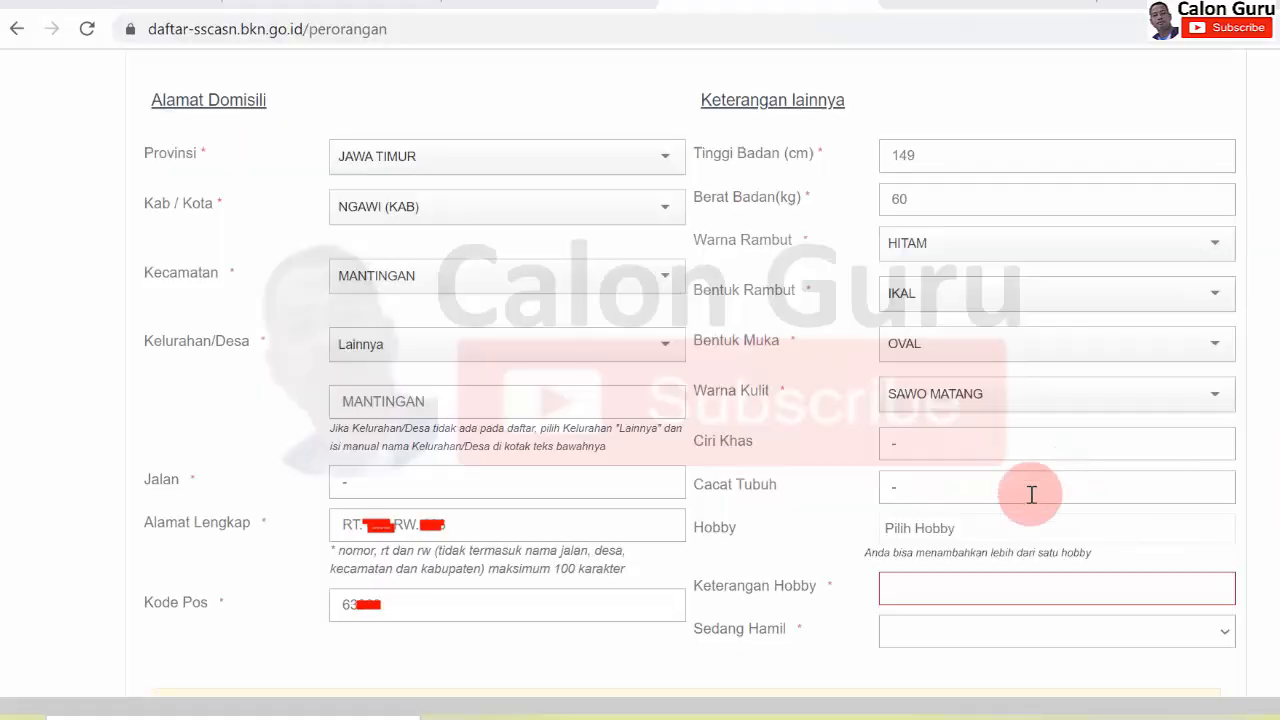
Step: Add hobby SENI LAINNYA with the description SENI MEMASAK
left_click(986, 527)
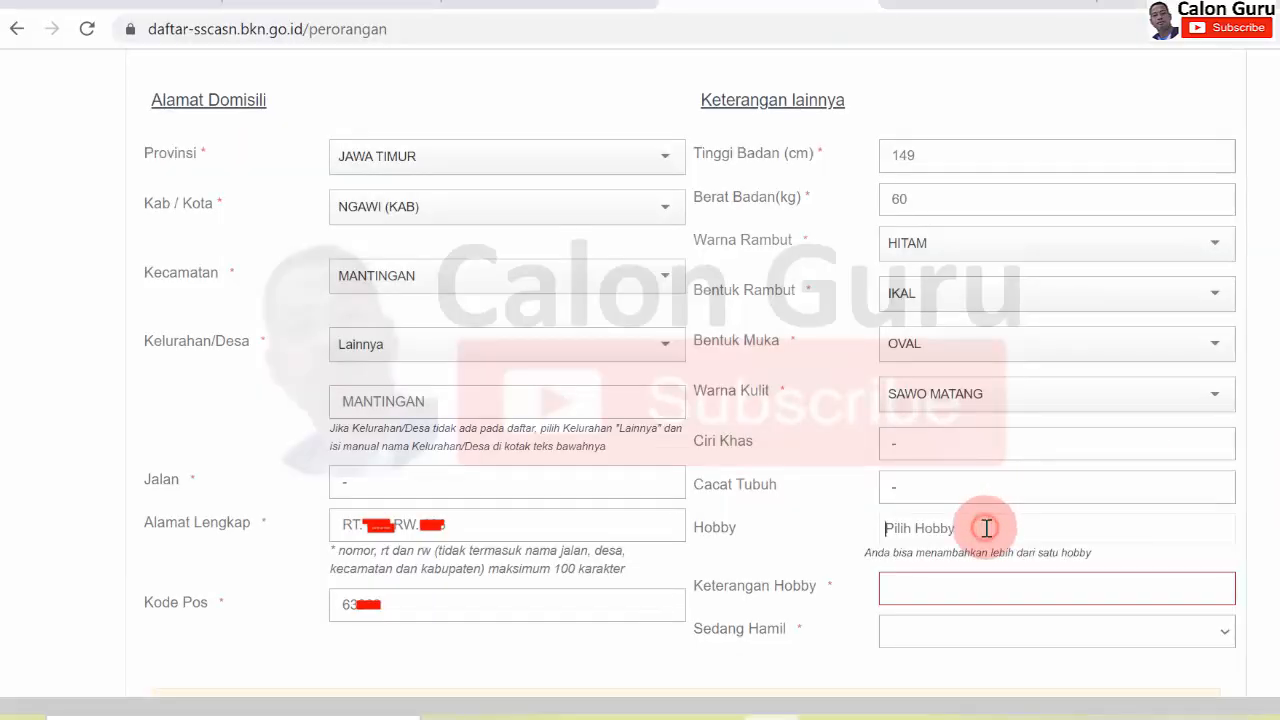
type("MEM")
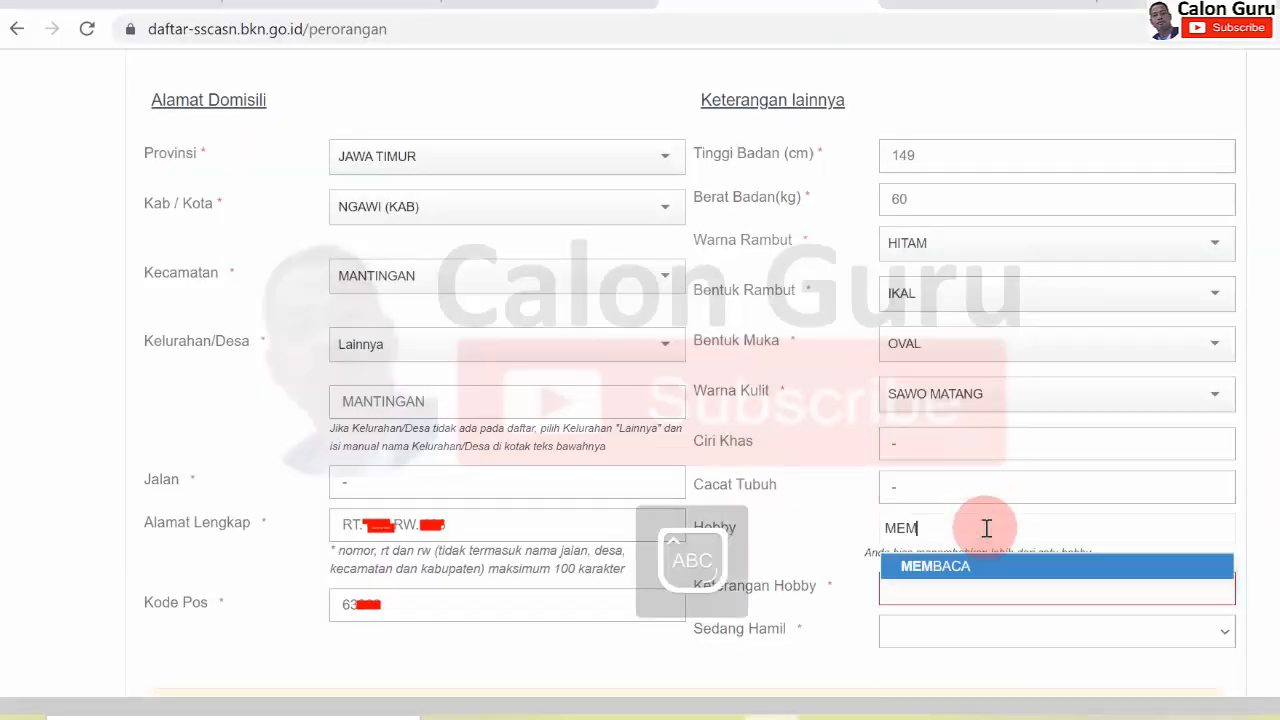
key("BackSpace")
key("BackSpace")
key("BackSpace")
type("SE")
left_click(983, 567)
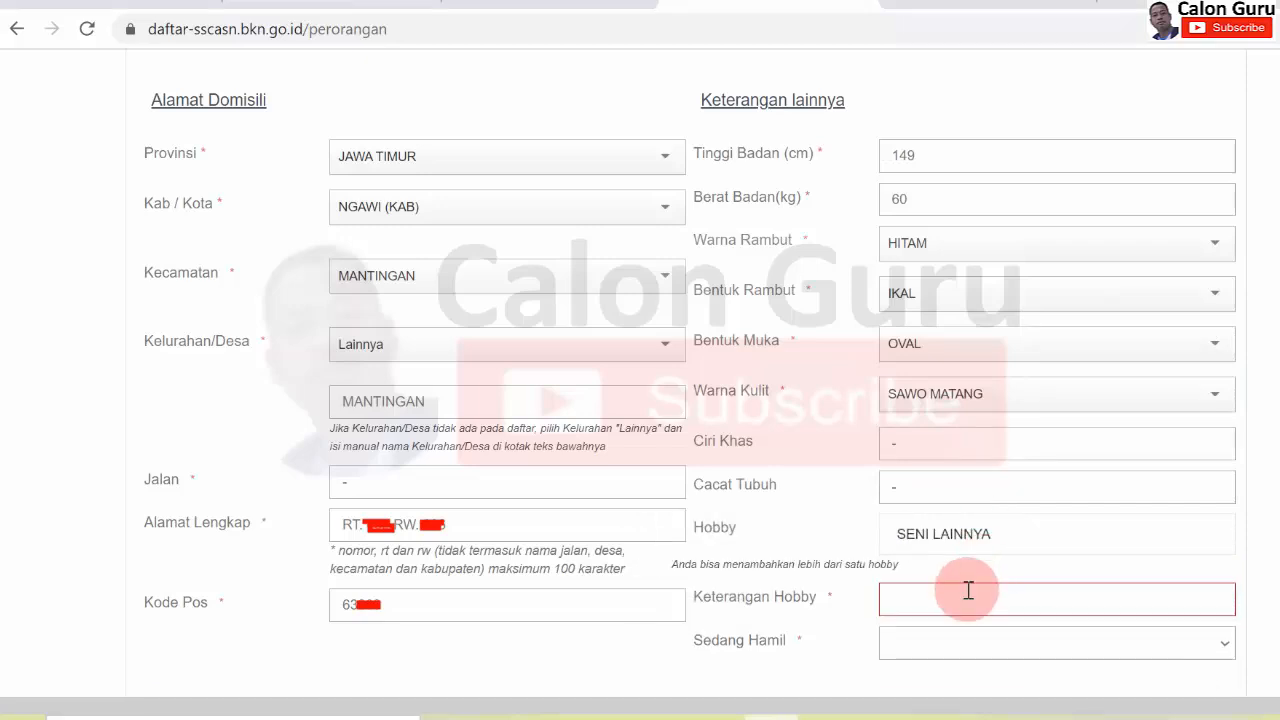
left_click(966, 593)
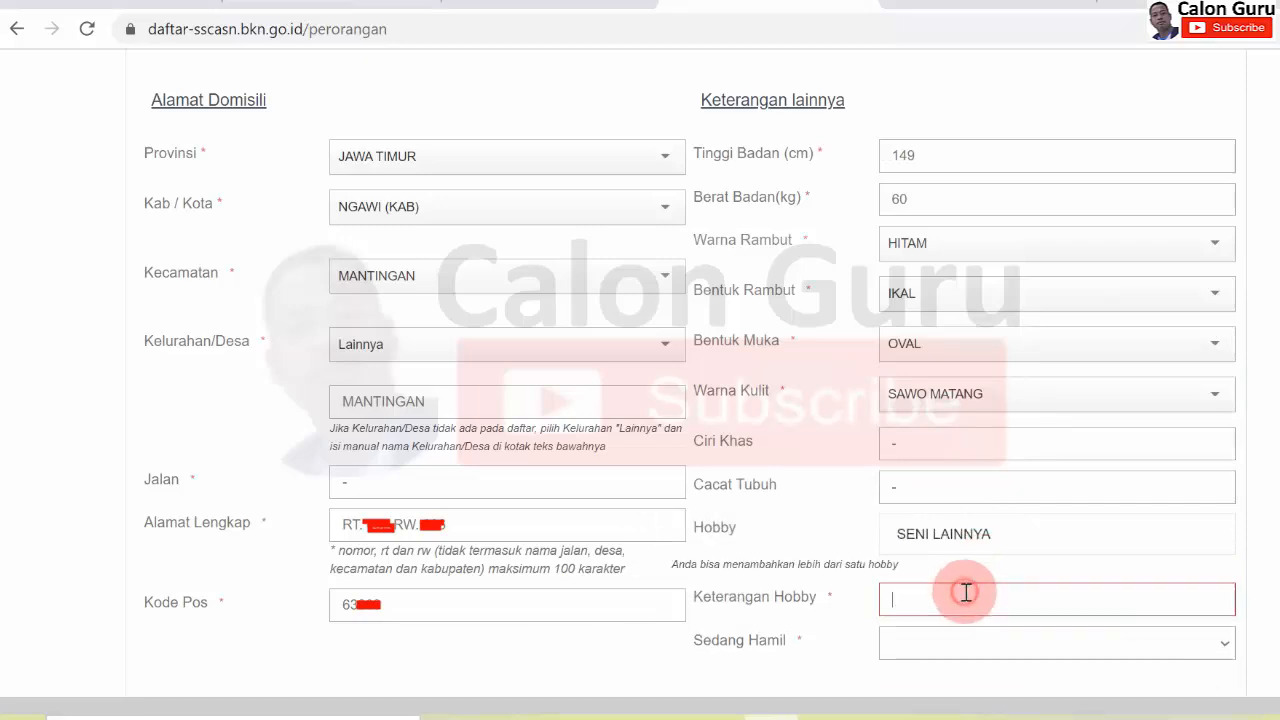
type("SENI MEMASAK")
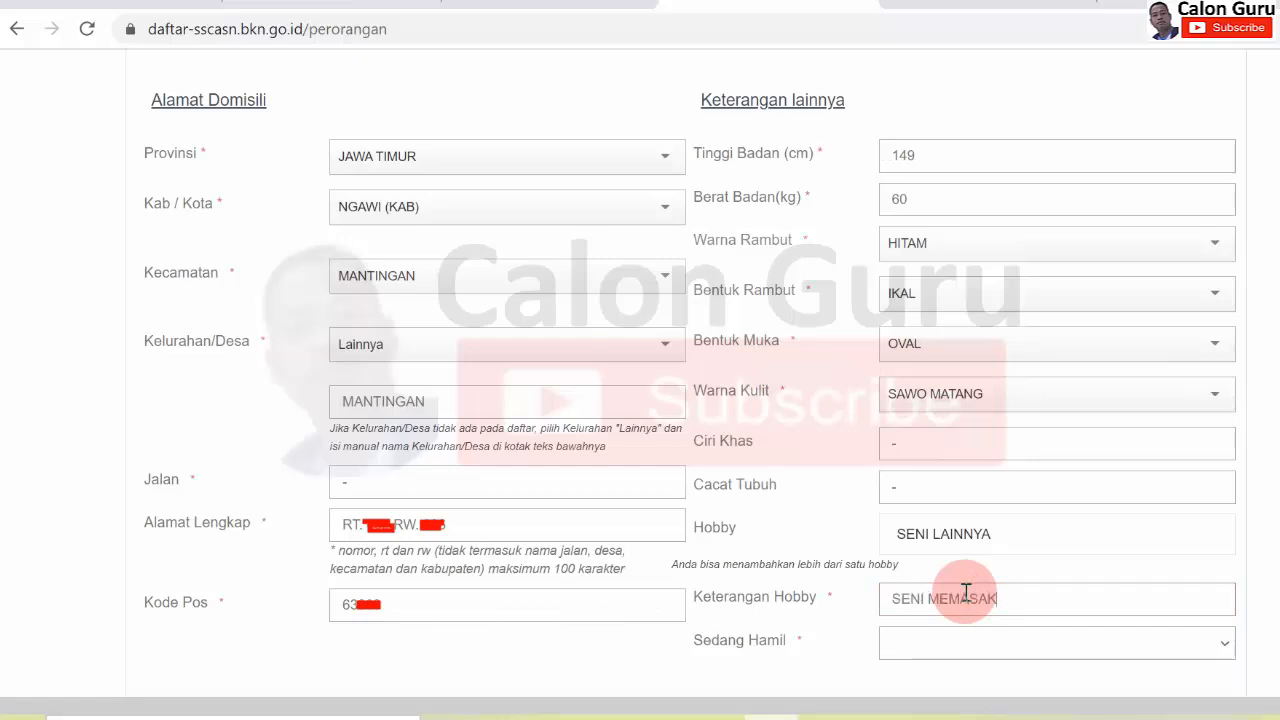
Step: Answer Tidak for Sedang Hamil and scroll down to the CAPTCHA
left_click(989, 646)
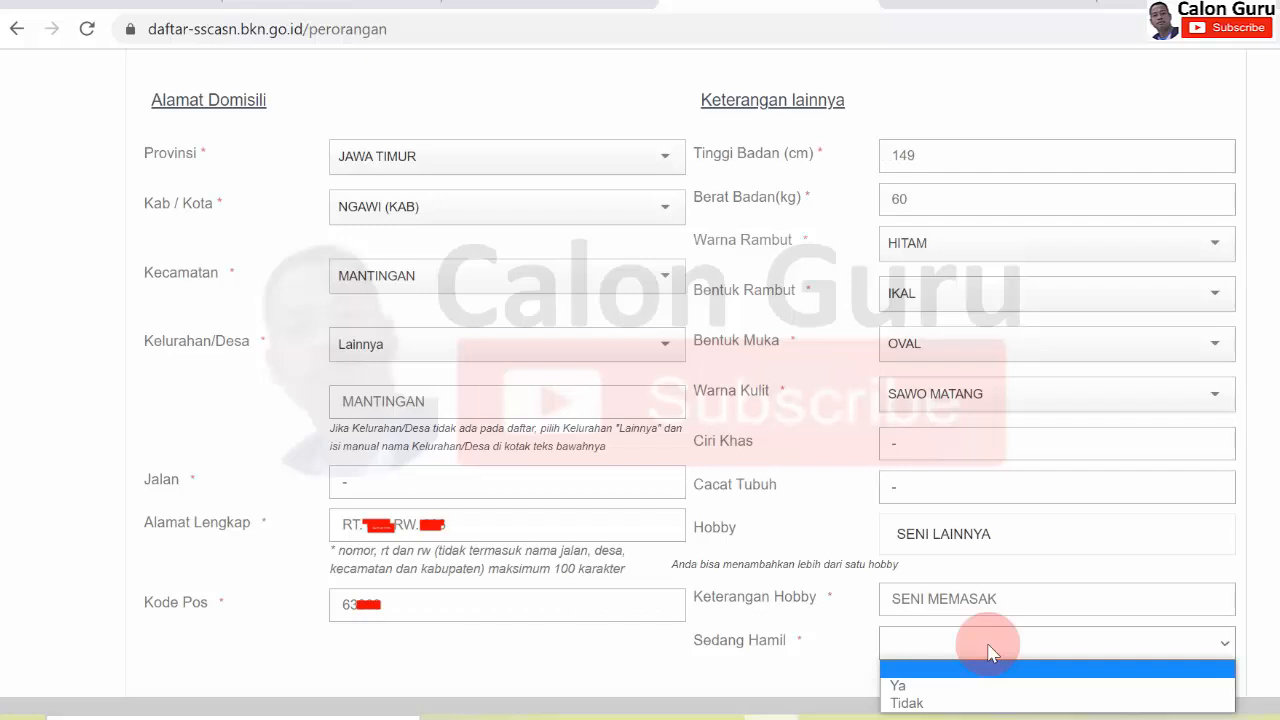
left_click(926, 705)
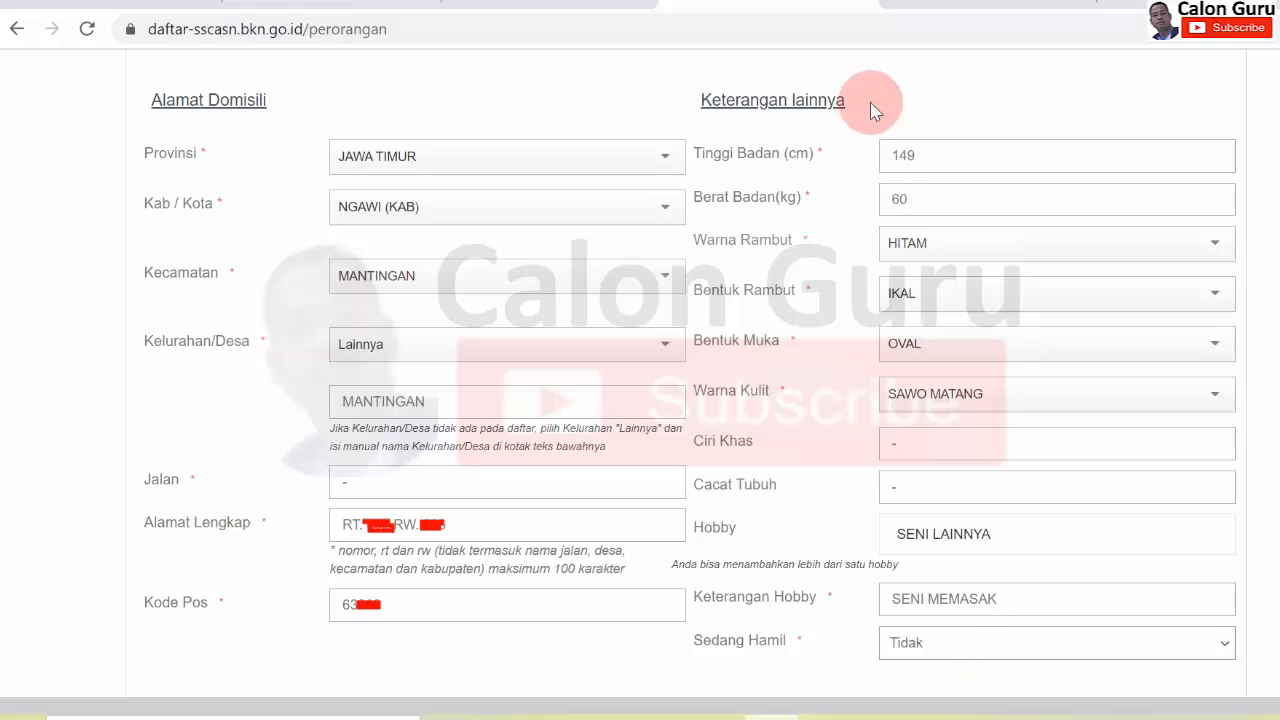
scroll(988, 411, "down", 5)
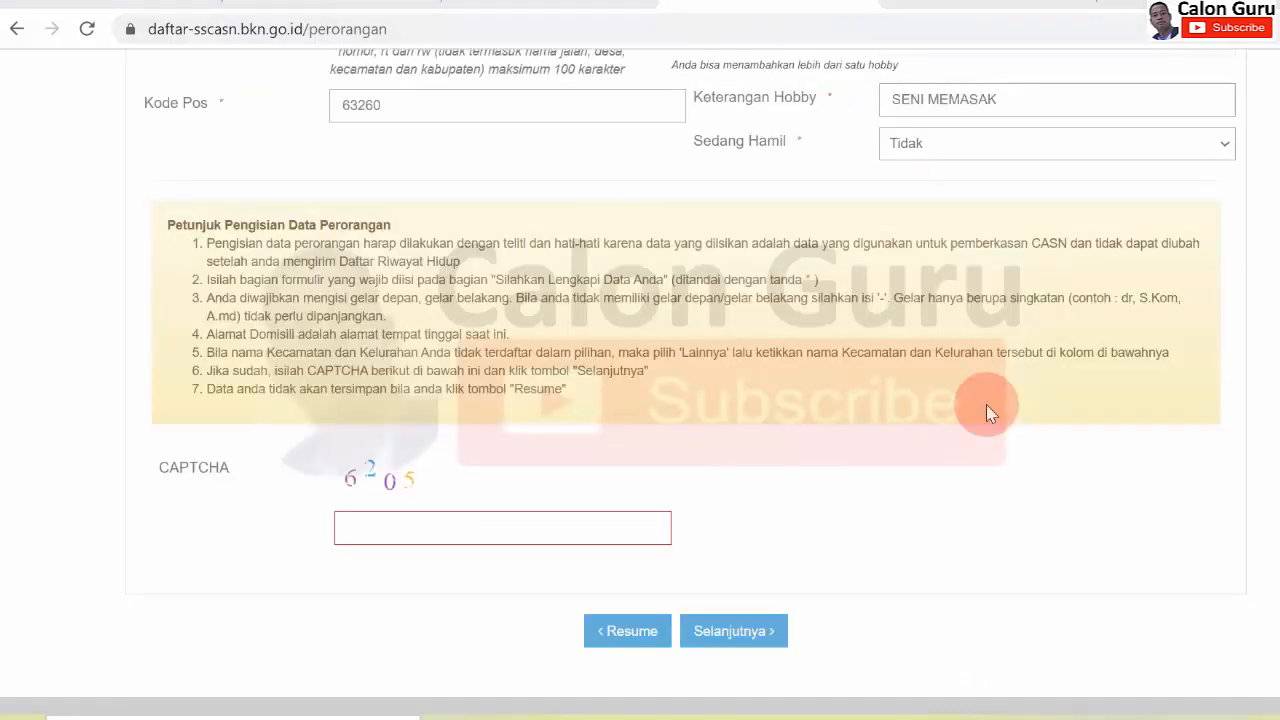